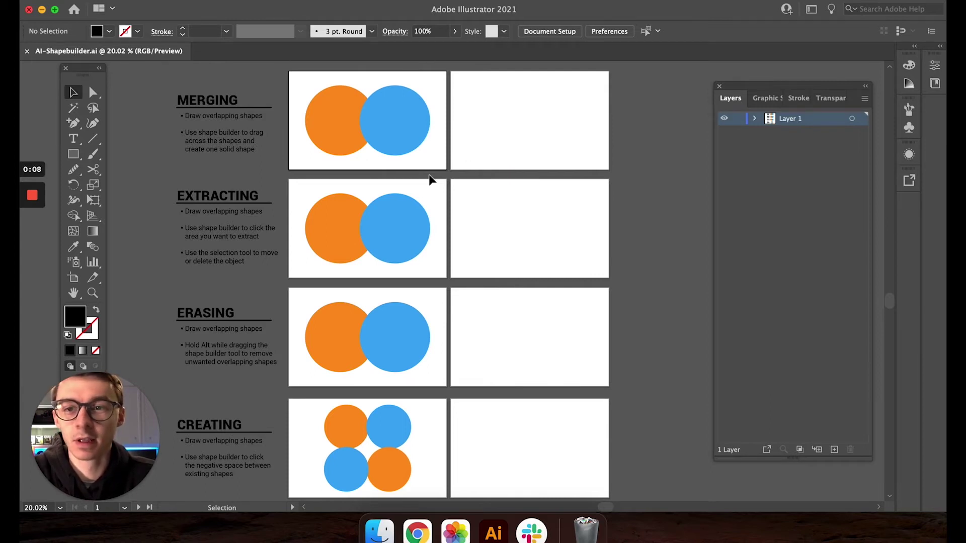
Make the empty artboard beside Merging active, then the Merging artboard again.
{"action": "left_click", "coordinate": [464, 136]}
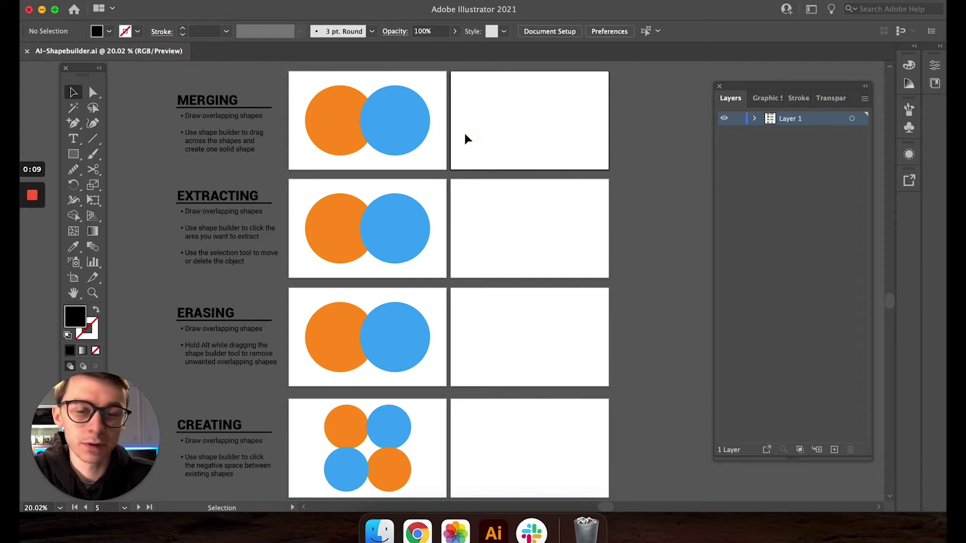
{"action": "left_click", "coordinate": [439, 107]}
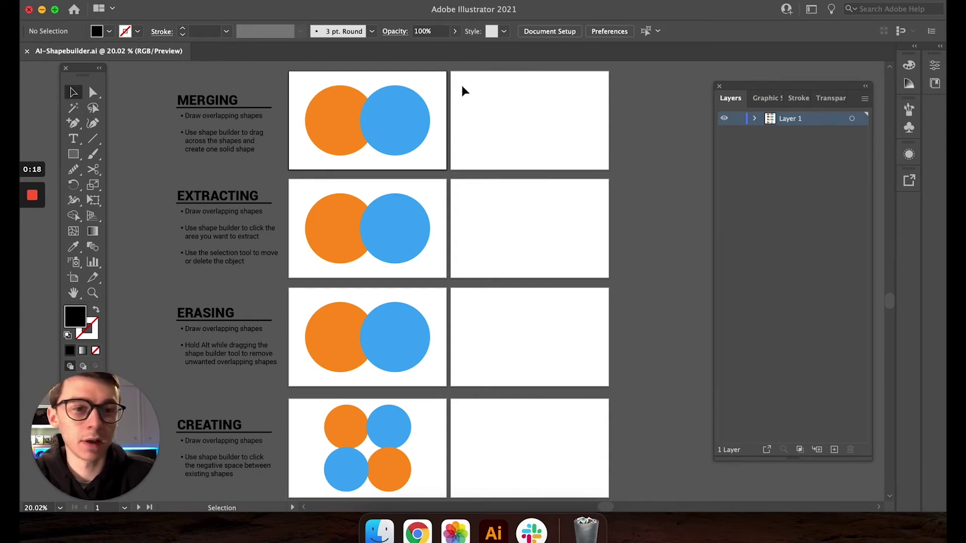
{"action": "left_click", "coordinate": [431, 85]}
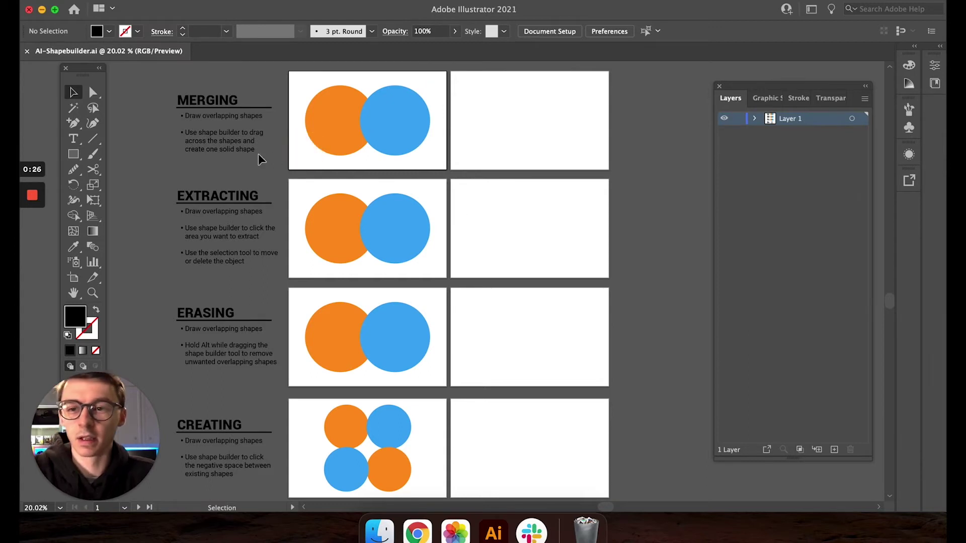
Select the MERGING, EXTRACTING, ERASING and CREATING headings in turn, then the blue circle, and deselect.
{"action": "left_click", "coordinate": [211, 101]}
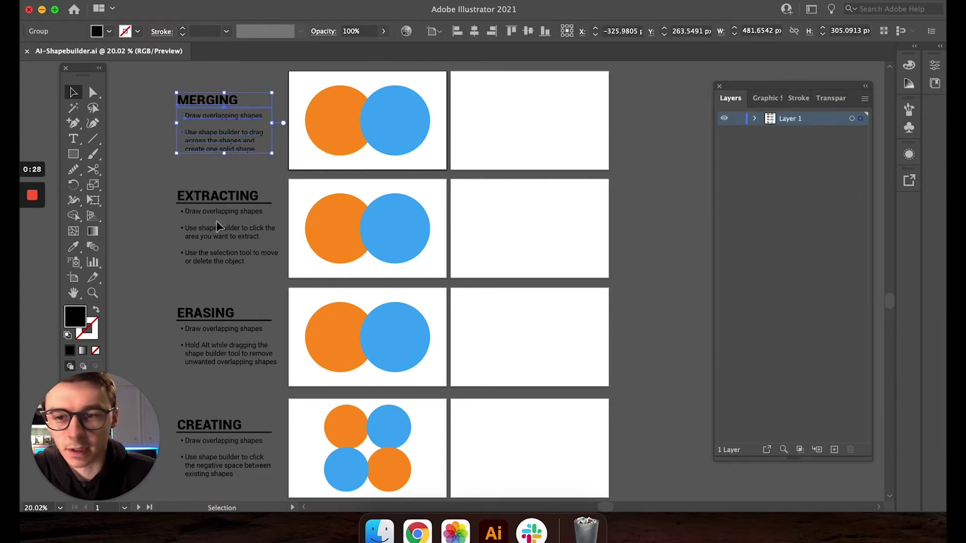
{"action": "left_click", "coordinate": [227, 195]}
{"action": "left_click", "coordinate": [229, 315]}
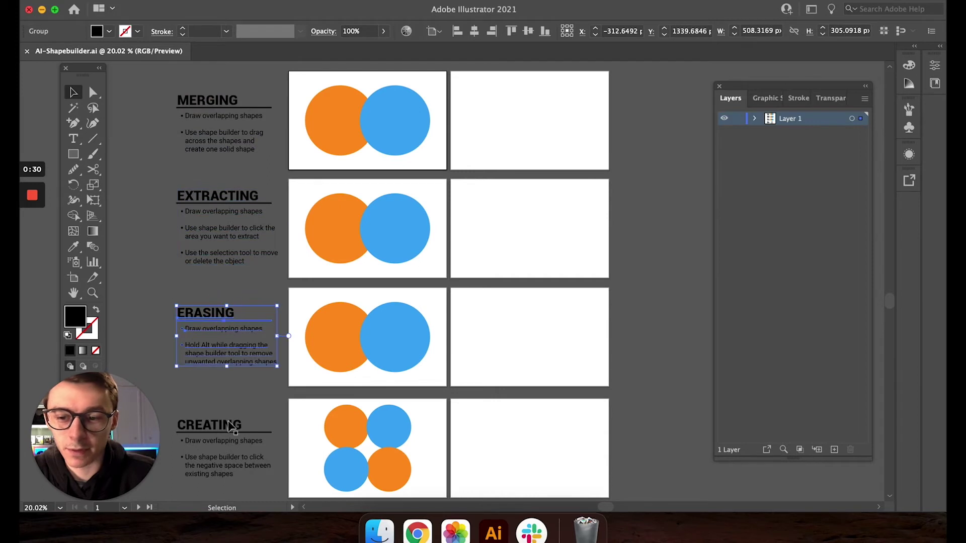
{"action": "left_click", "coordinate": [228, 422]}
{"action": "left_click", "coordinate": [495, 221]}
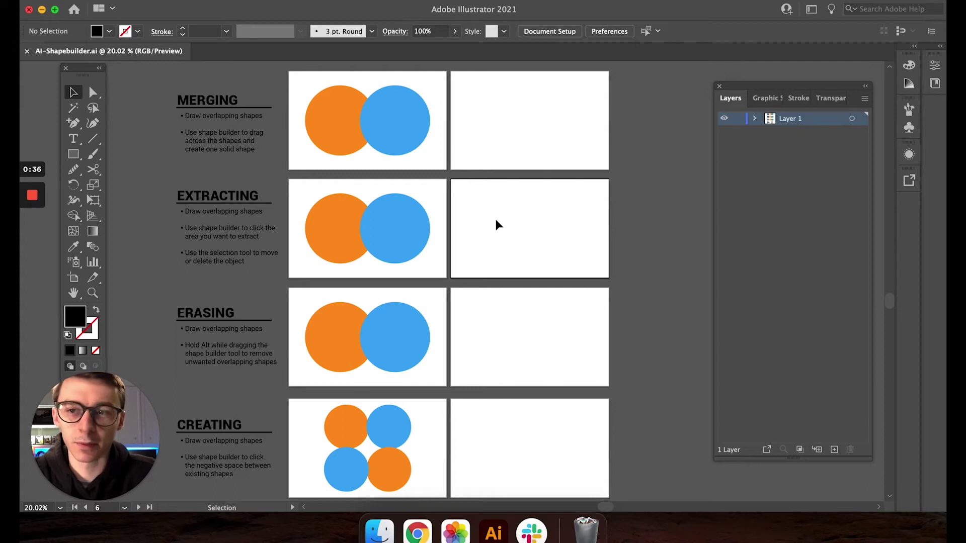
{"action": "left_click", "coordinate": [416, 148]}
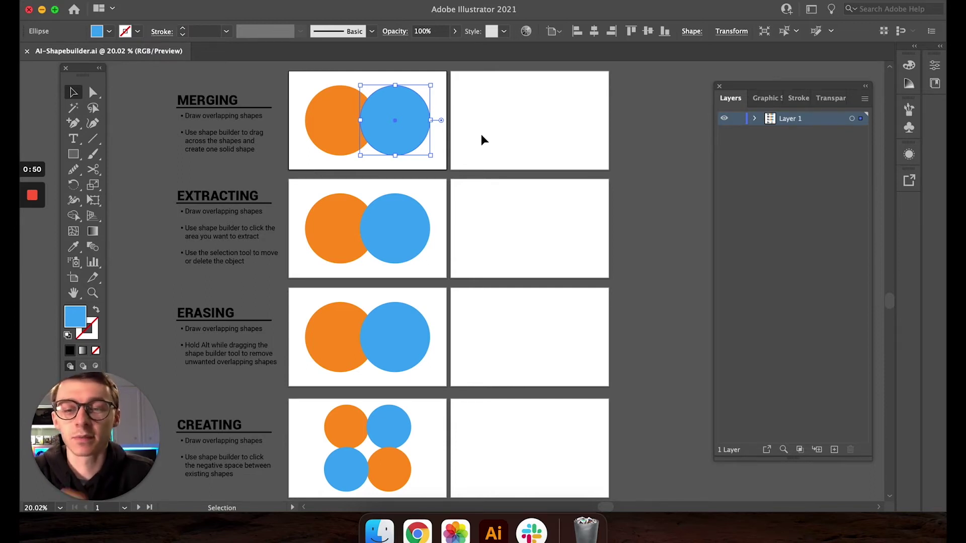
{"action": "left_click", "coordinate": [497, 129]}
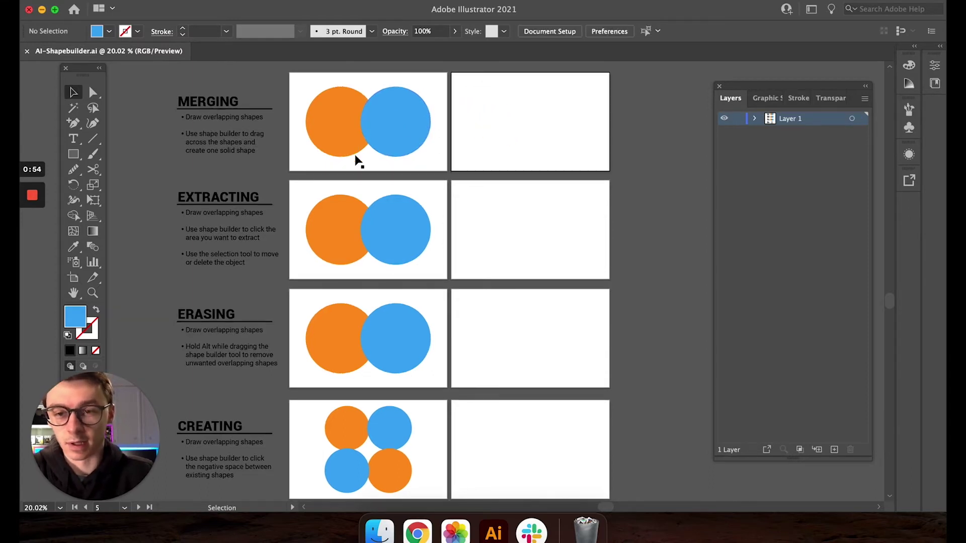
Zoom in on the Merging artboard, nudge the Tools panel left, and pick the Shape Builder tool.
{"action": "scroll", "coordinate": [356, 159], "scroll_direction": "up", "scroll_amount": 2}
{"action": "scroll", "coordinate": [356, 159], "scroll_direction": "left", "scroll_amount": 2}
{"action": "scroll", "coordinate": [354, 155], "scroll_direction": "up", "scroll_amount": 4}
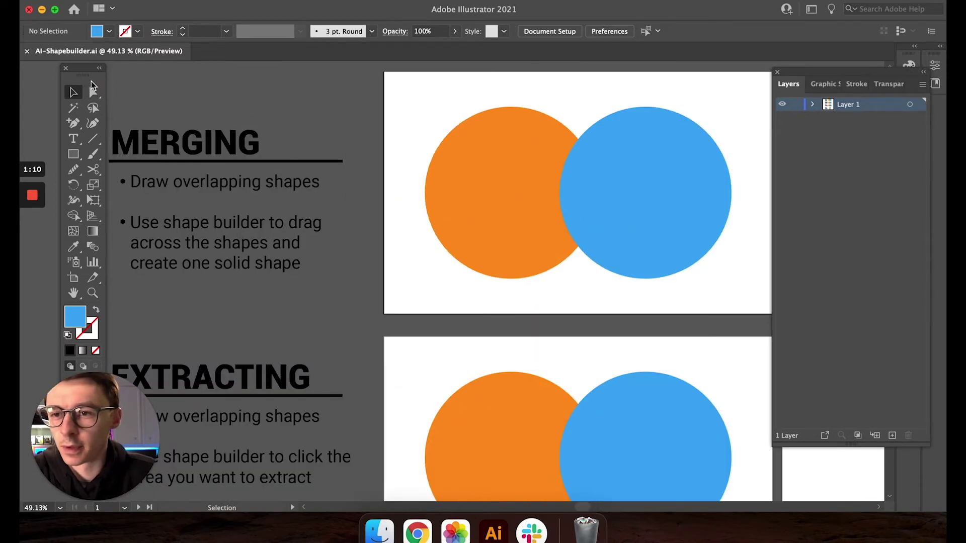
{"action": "left_click_drag", "start_coordinate": [89, 77], "coordinate": [81, 78]}
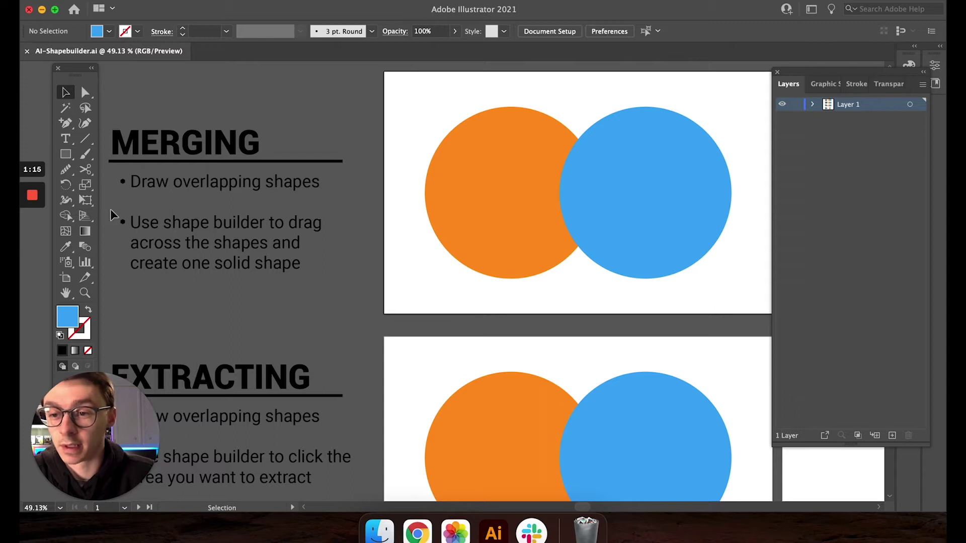
{"action": "left_click", "coordinate": [68, 220]}
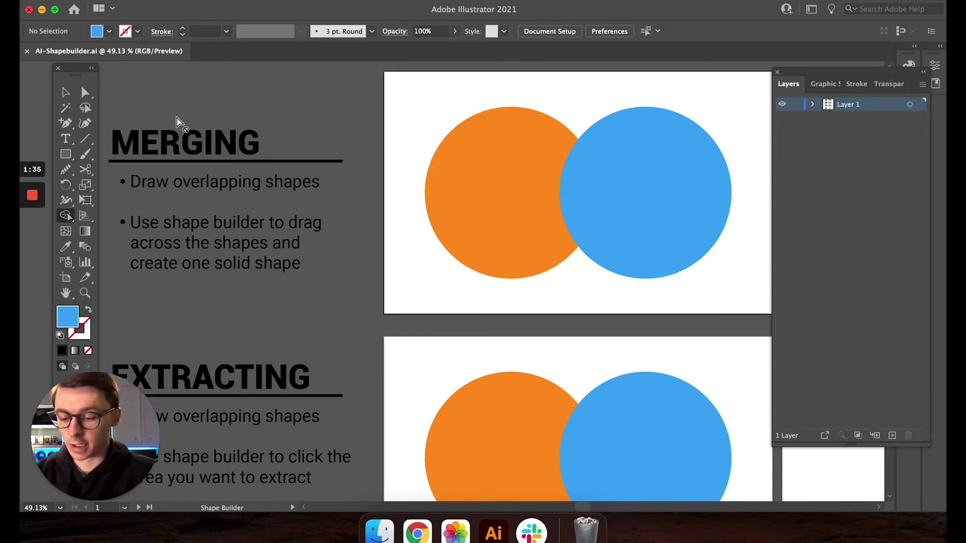
Select the orange and blue circles and drag across them to merge them into one blue shape.
{"action": "key", "text": "super"}
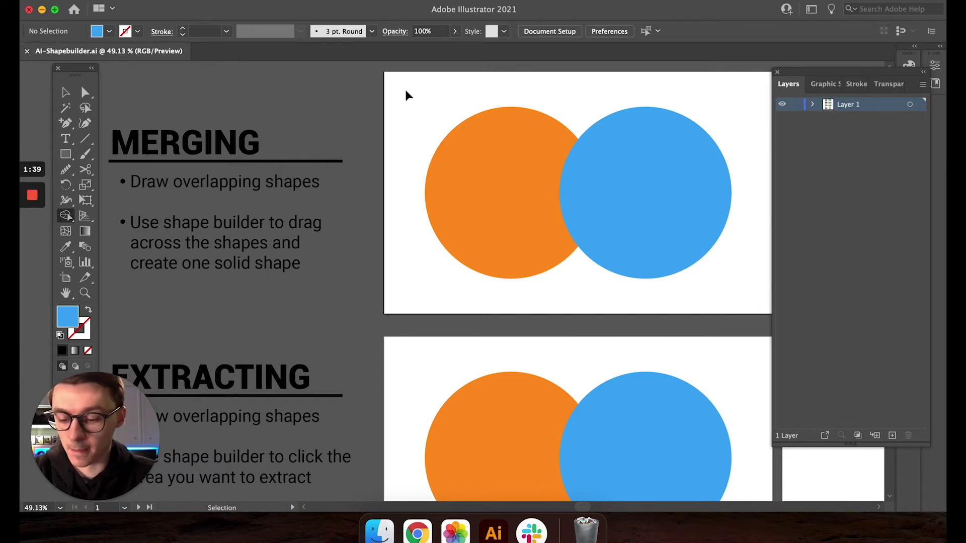
{"action": "left_click", "coordinate": [463, 139]}
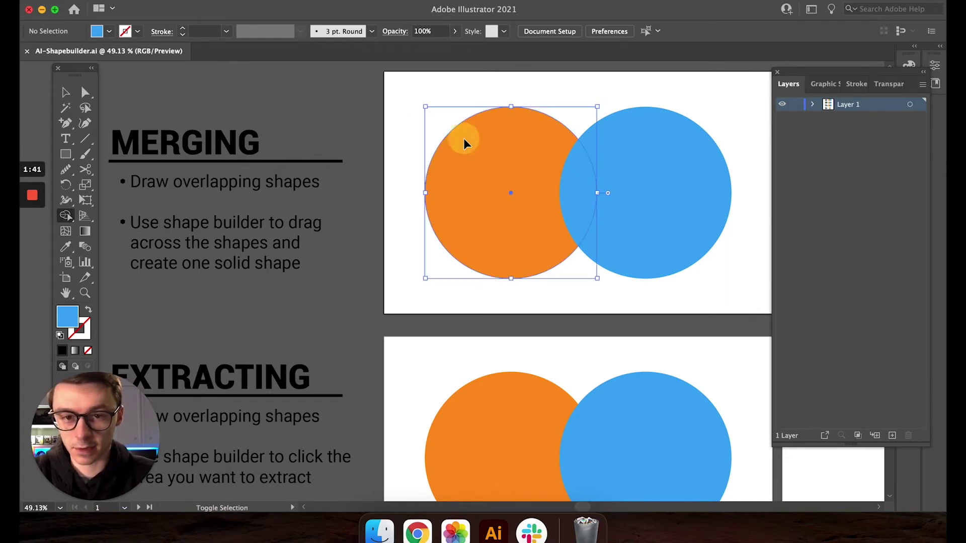
{"action": "left_click", "coordinate": [650, 140], "text": "shift+super"}
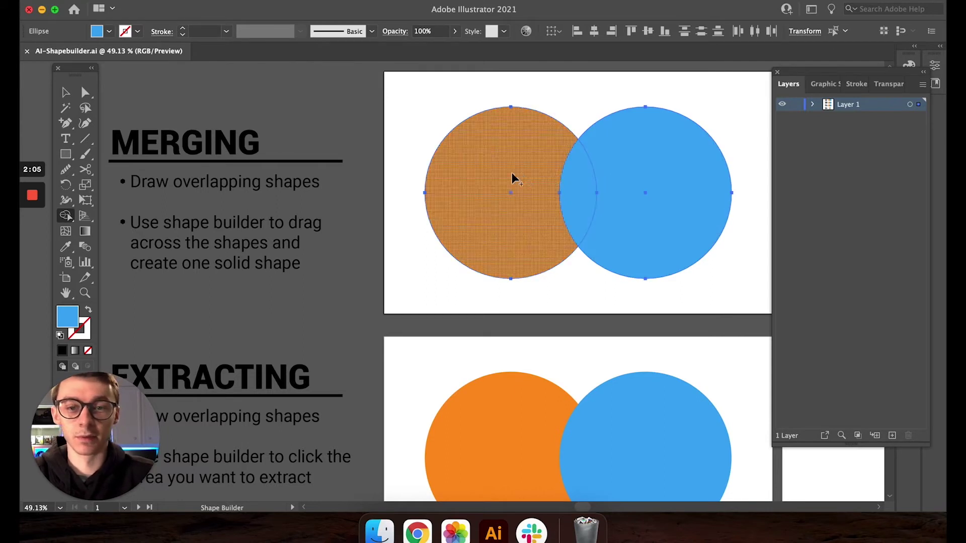
{"action": "left_click_drag", "start_coordinate": [488, 171], "coordinate": [611, 174]}
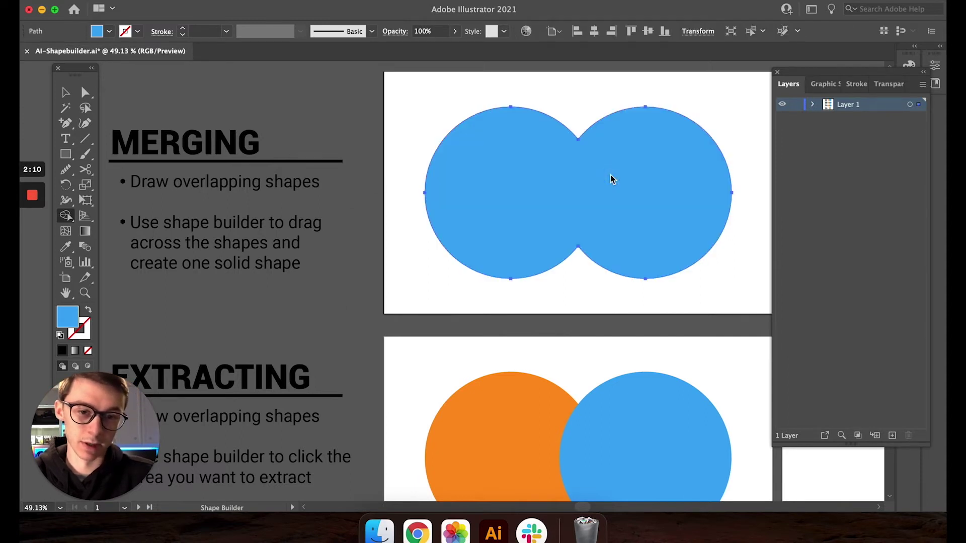
Reselect the merged blue shape, rotate it and set it back upright, then deselect it.
{"action": "left_click", "coordinate": [66, 94]}
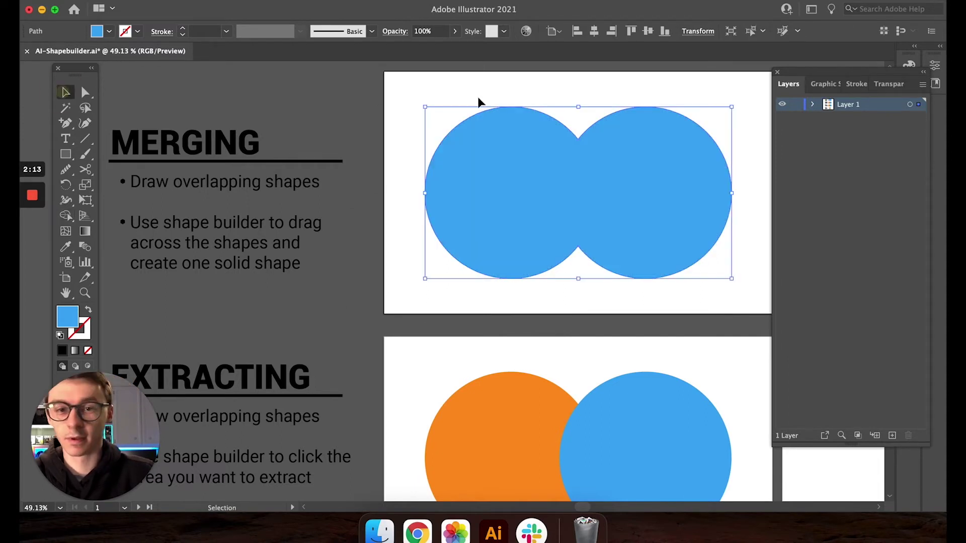
{"action": "left_click", "coordinate": [509, 83]}
{"action": "left_click", "coordinate": [553, 190]}
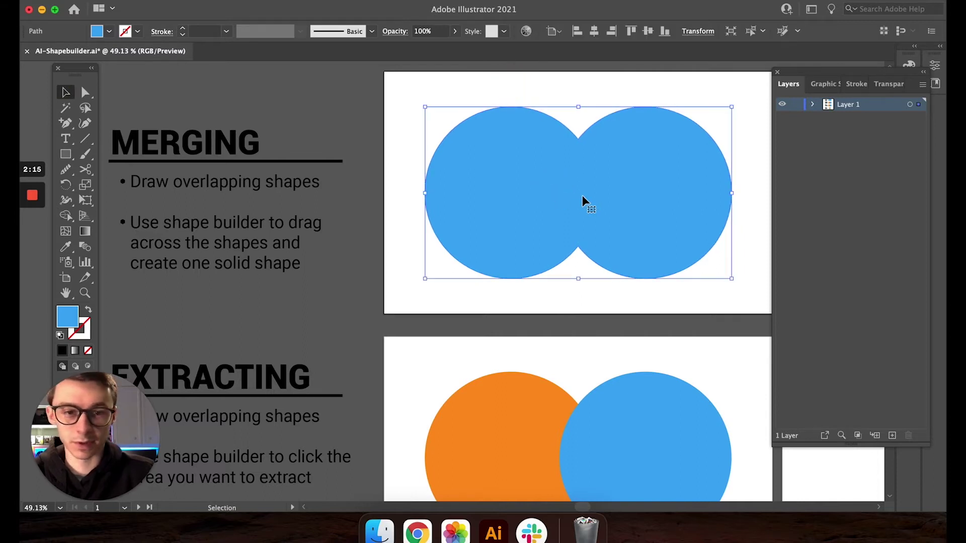
{"action": "left_click_drag", "start_coordinate": [740, 100], "coordinate": [434, 241]}
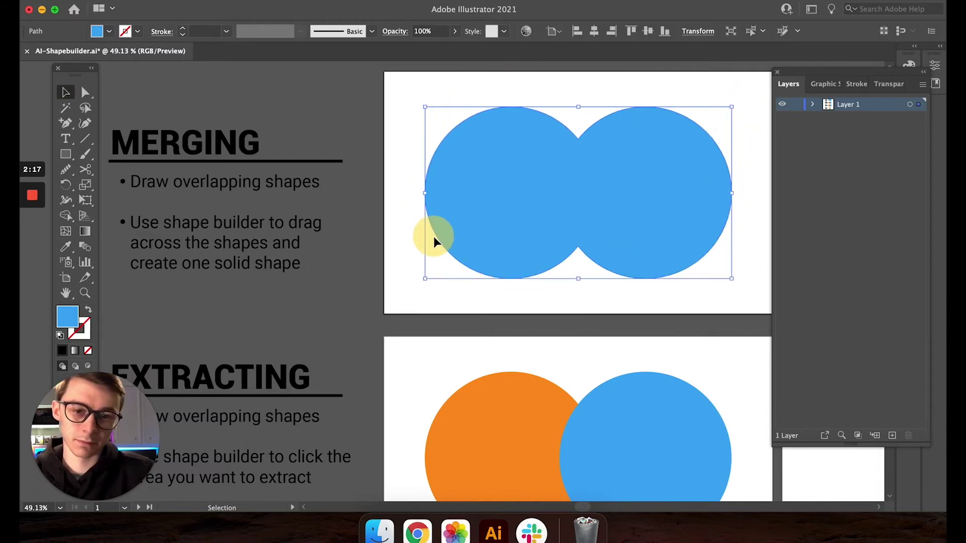
{"action": "left_click", "coordinate": [395, 227]}
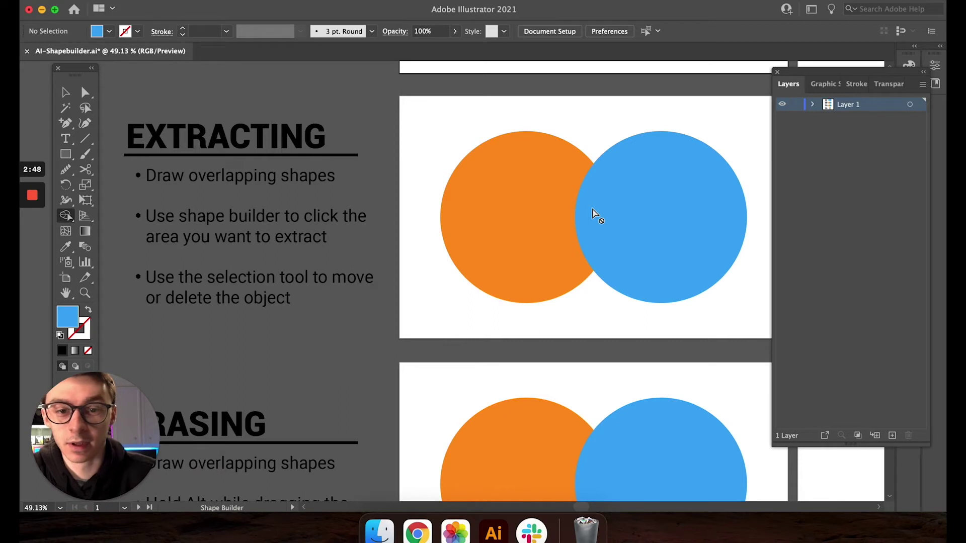
Select both Extracting circles and split them, extracting the lens-shaped overlap as its own piece.
{"action": "left_click", "coordinate": [65, 92]}
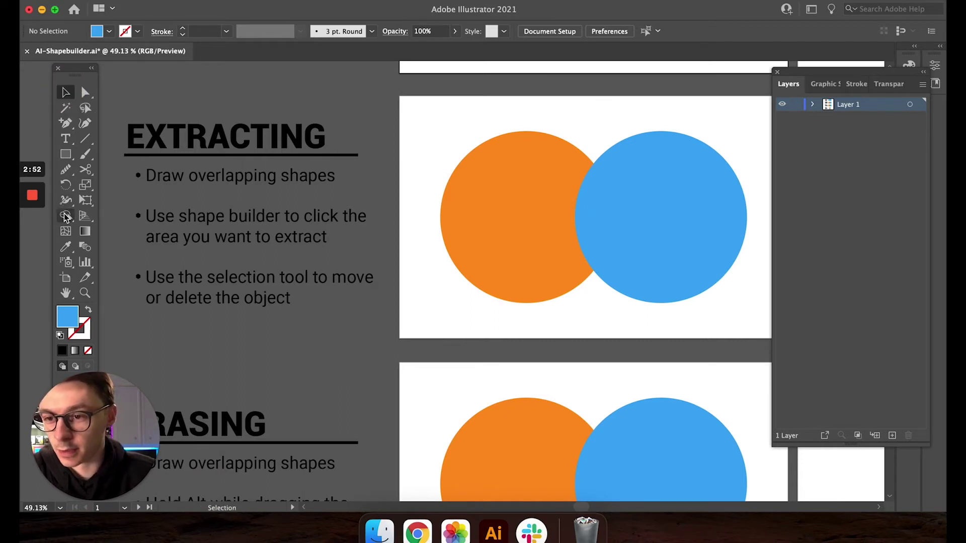
{"action": "left_click", "coordinate": [65, 216]}
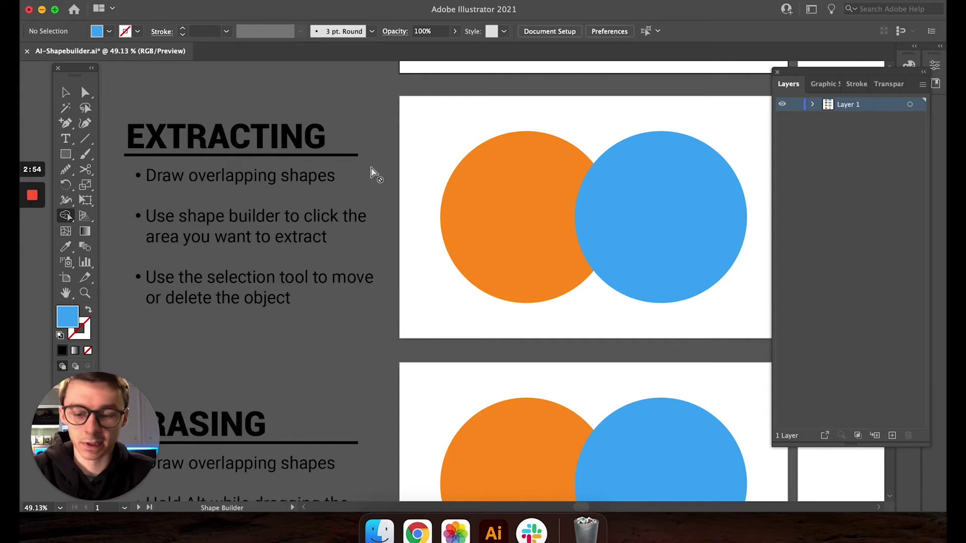
{"action": "key", "text": "super+alt+a"}
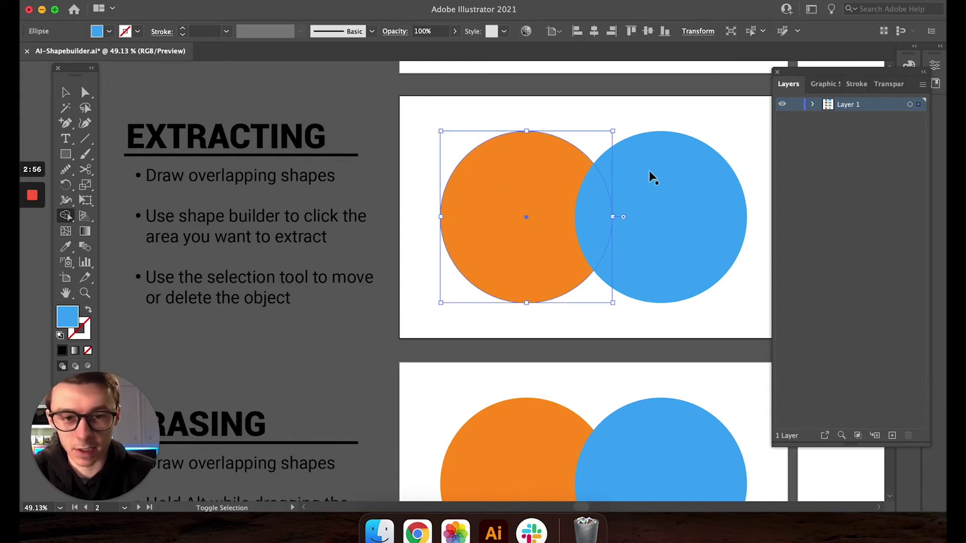
{"action": "left_click", "coordinate": [673, 170]}
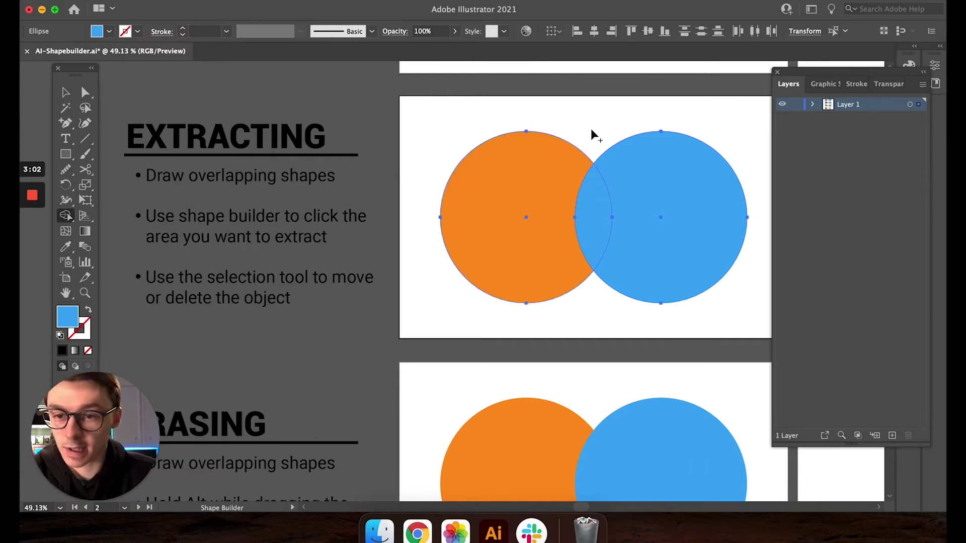
{"action": "left_click", "coordinate": [591, 204]}
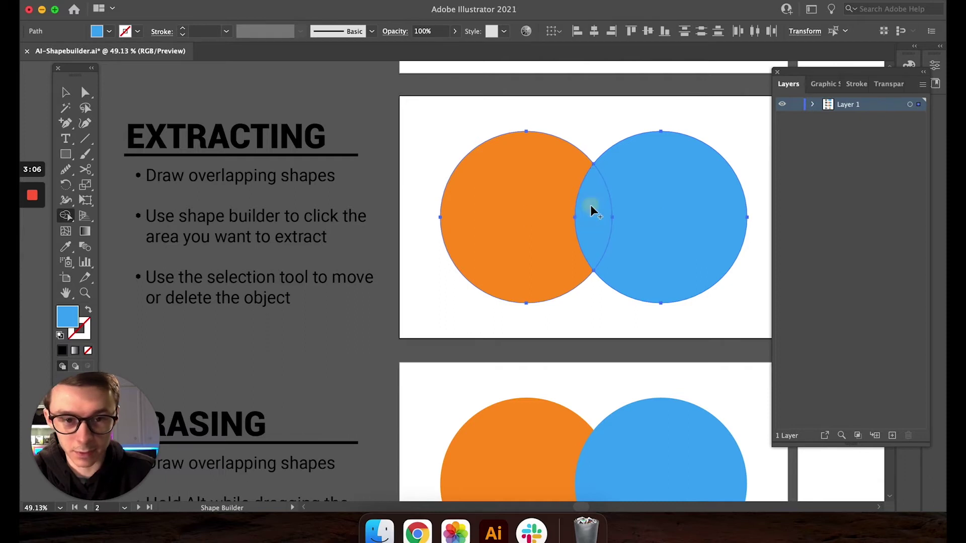
Isolate the split group, delete the lens-shaped overlap piece, and exit isolation mode.
{"action": "left_click", "coordinate": [65, 93]}
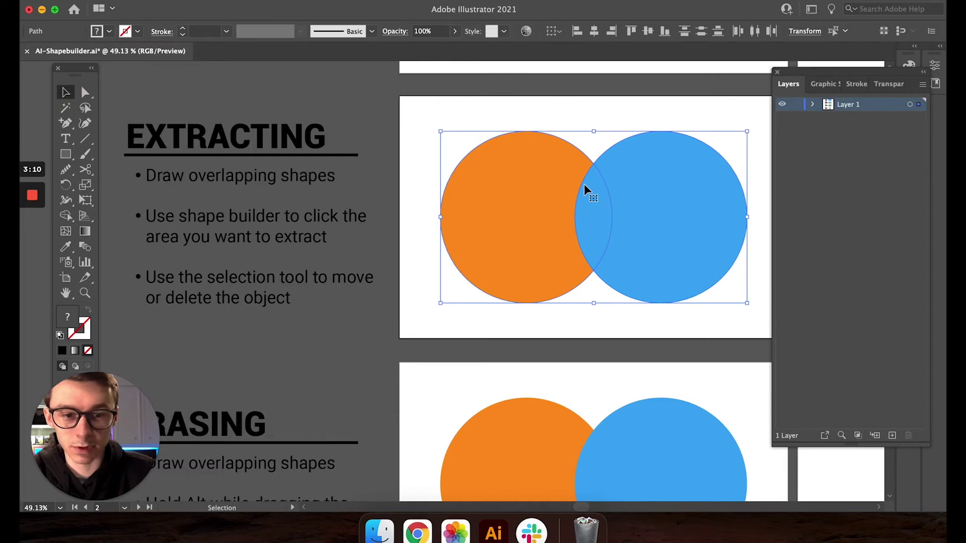
{"action": "left_click", "coordinate": [593, 198]}
{"action": "double_click", "coordinate": [594, 198]}
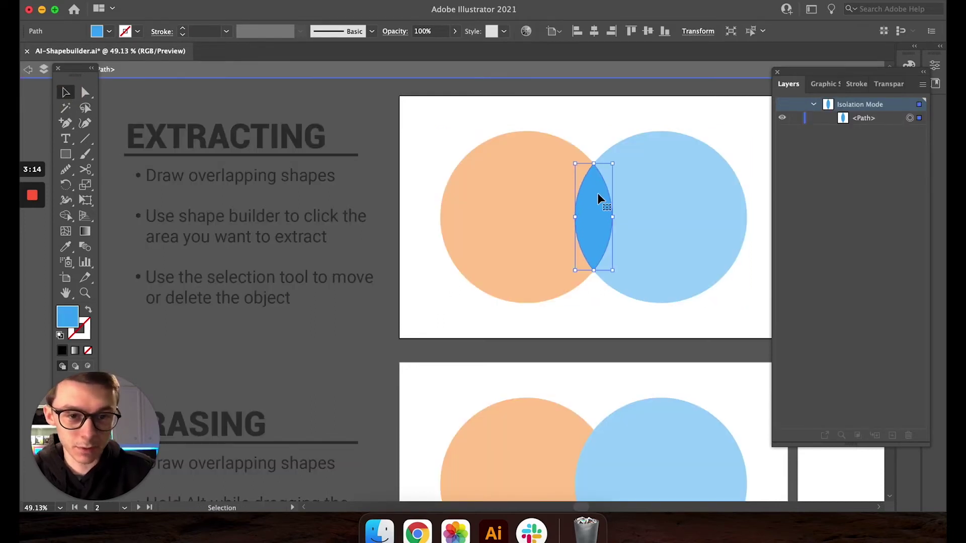
{"action": "key", "text": "Delete"}
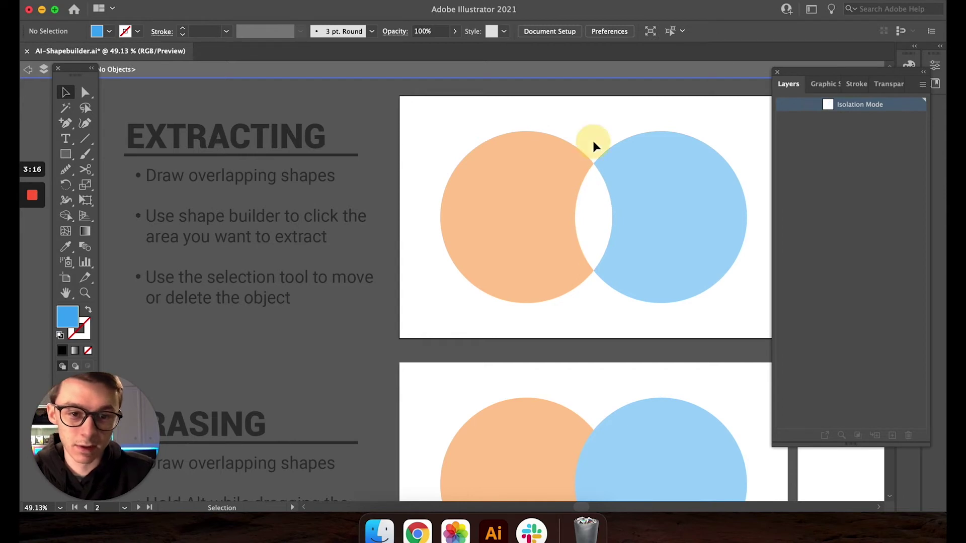
{"action": "double_click", "coordinate": [593, 139]}
Select the orange crescent, then the blue crescent on its own, then both together, showing they are separate.
{"action": "left_click", "coordinate": [563, 184]}
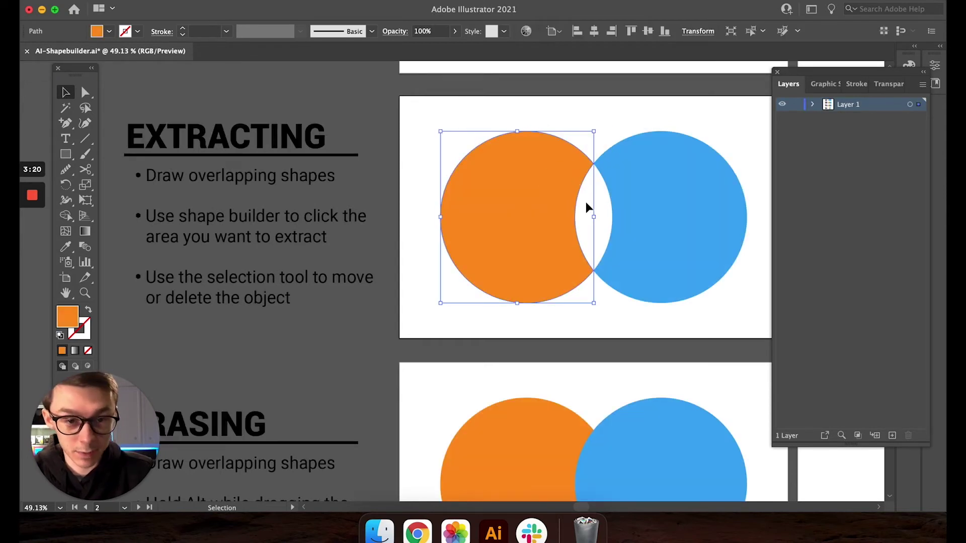
{"action": "left_click", "coordinate": [653, 192]}
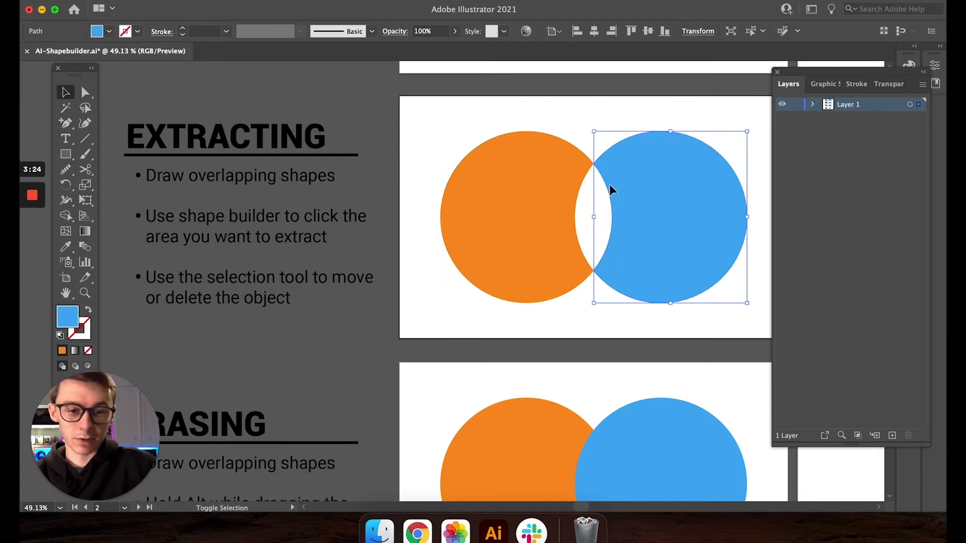
{"action": "left_click", "coordinate": [583, 91]}
{"action": "left_click", "coordinate": [566, 179]}
{"action": "left_click", "coordinate": [654, 186], "text": "shift"}
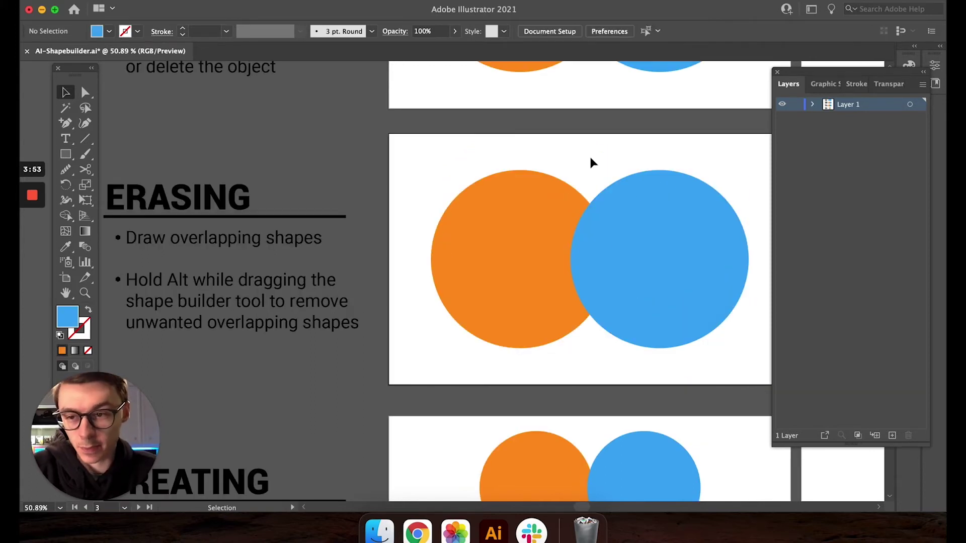
With both circles selected, Alt-sweep from the overlap through the blue circle to erase them.
{"action": "left_click", "coordinate": [548, 222]}
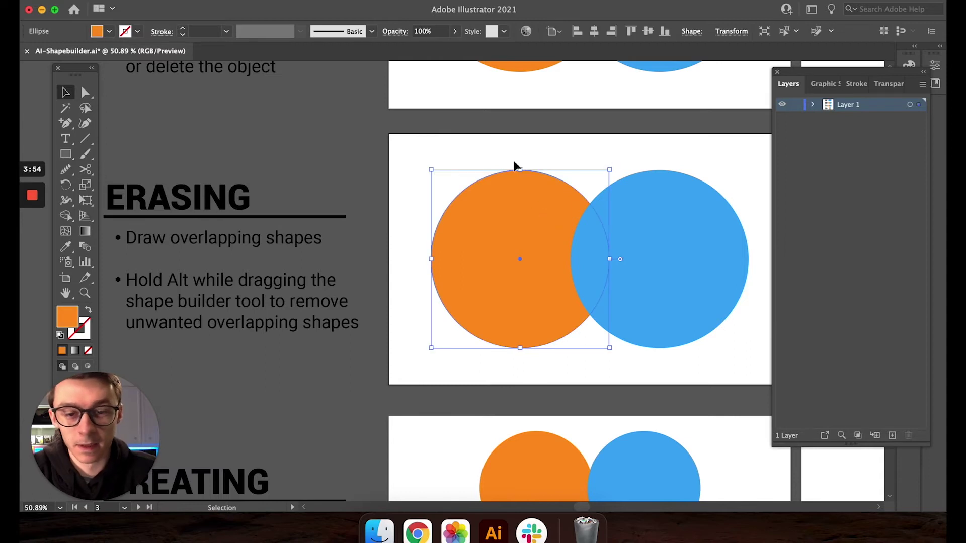
{"action": "left_click", "coordinate": [65, 215]}
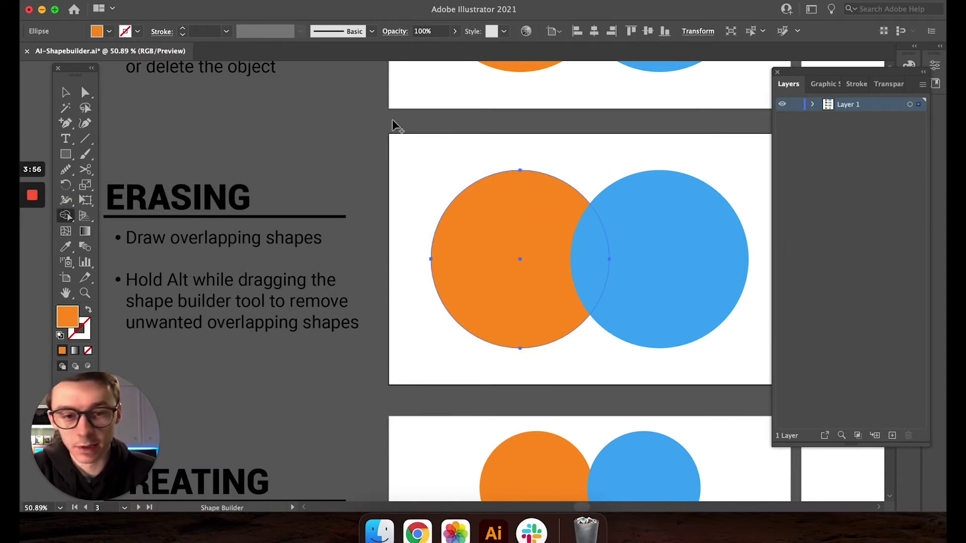
{"action": "key", "text": "super+alt+a"}
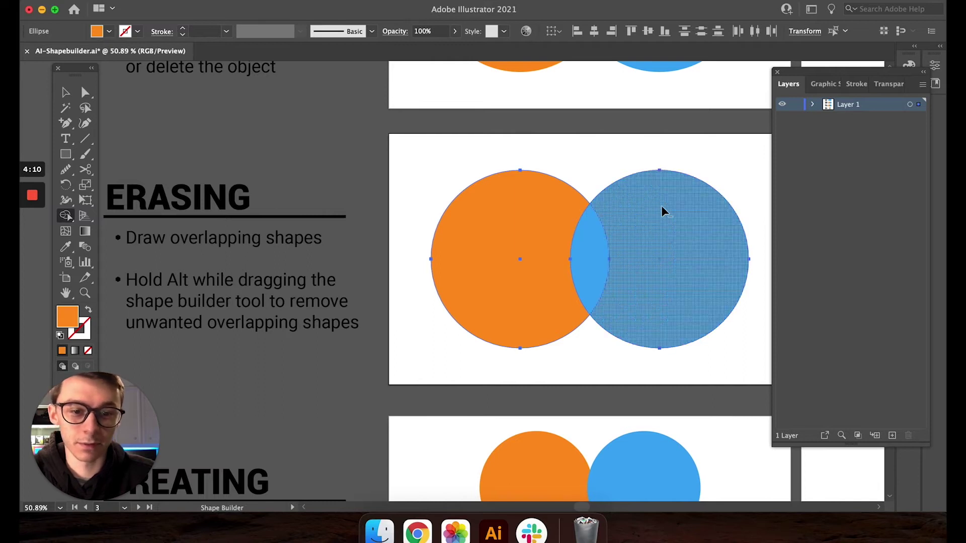
{"action": "left_click_drag", "start_coordinate": [587, 250], "coordinate": [738, 243]}
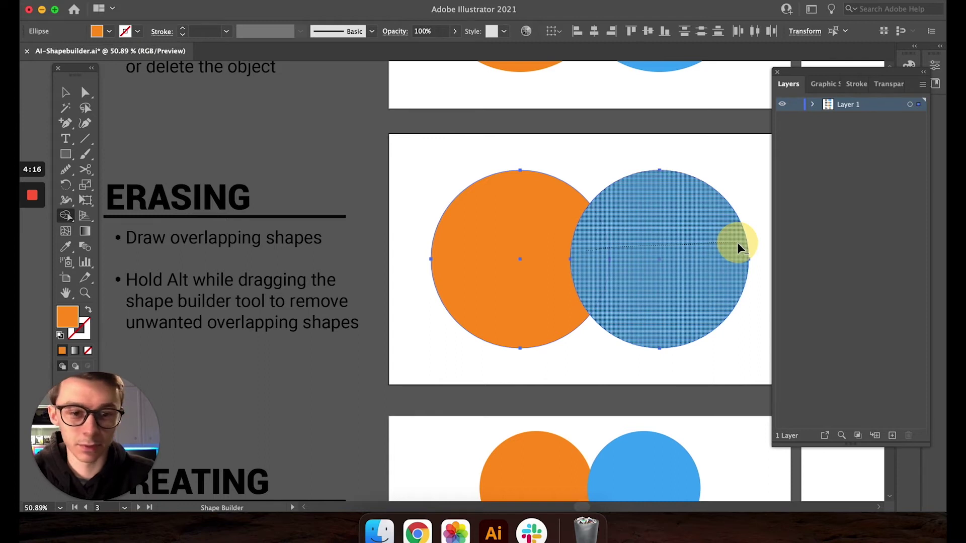
{"action": "left_click_drag", "start_coordinate": [738, 243], "coordinate": [737, 242]}
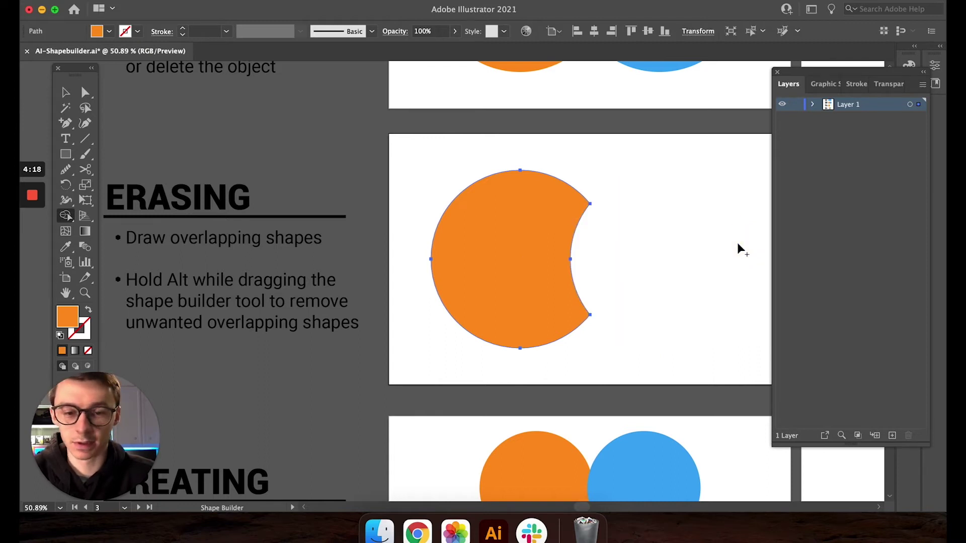
Reselect the remaining orange crescent to check it, then deselect it.
{"action": "left_click", "coordinate": [65, 92]}
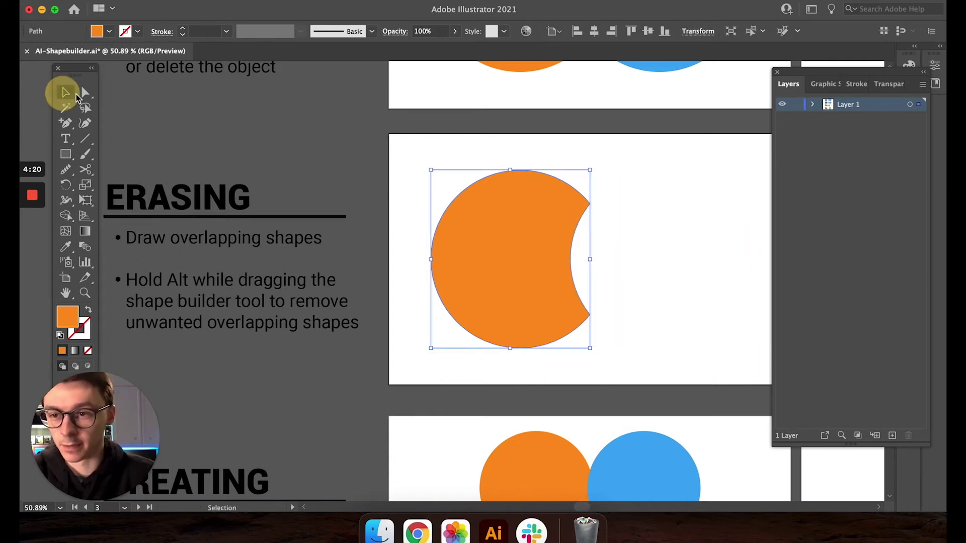
{"action": "left_click", "coordinate": [671, 219]}
{"action": "left_click", "coordinate": [534, 240]}
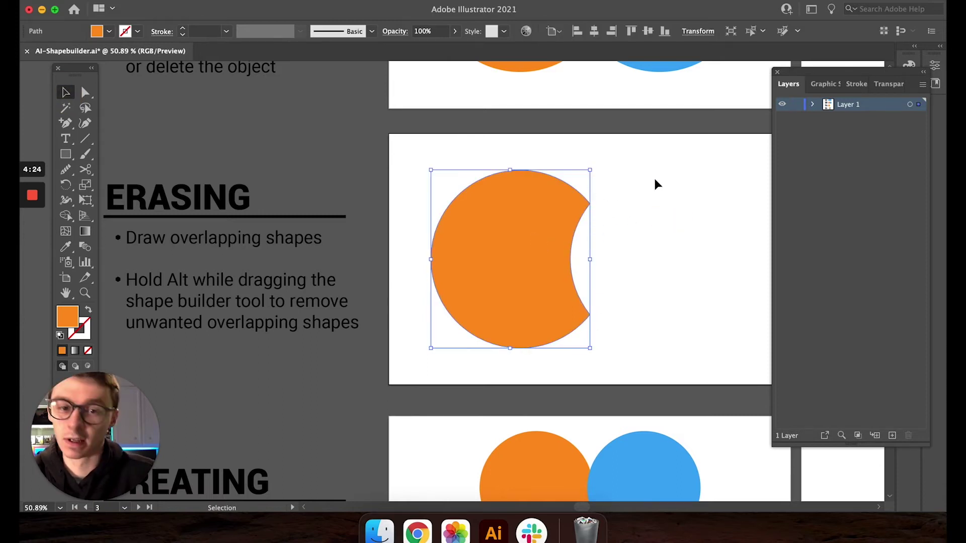
{"action": "left_click", "coordinate": [669, 222]}
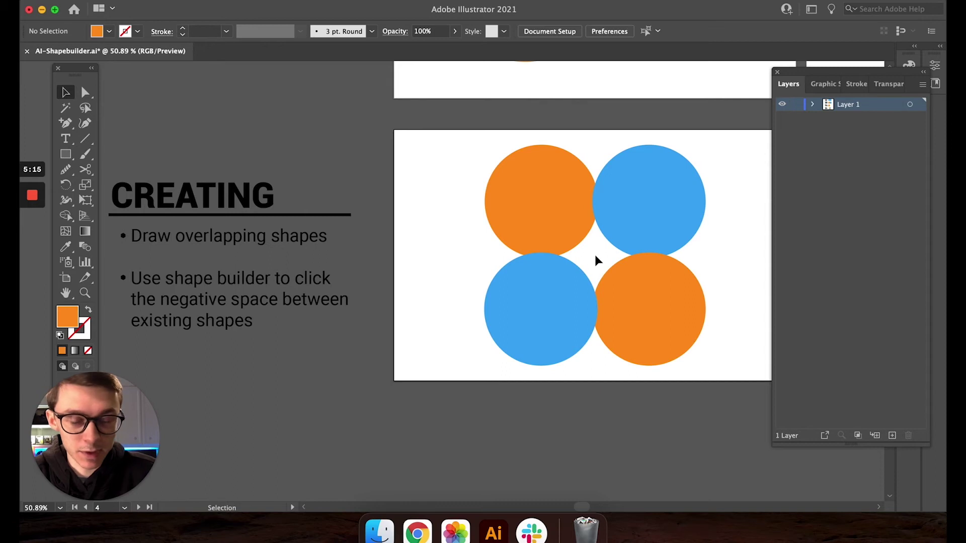
Select all four Creating circles and use Shape Builder on the central gap to make a new orange shape.
{"action": "left_click", "coordinate": [541, 223]}
{"action": "left_click", "coordinate": [660, 207], "text": "shift"}
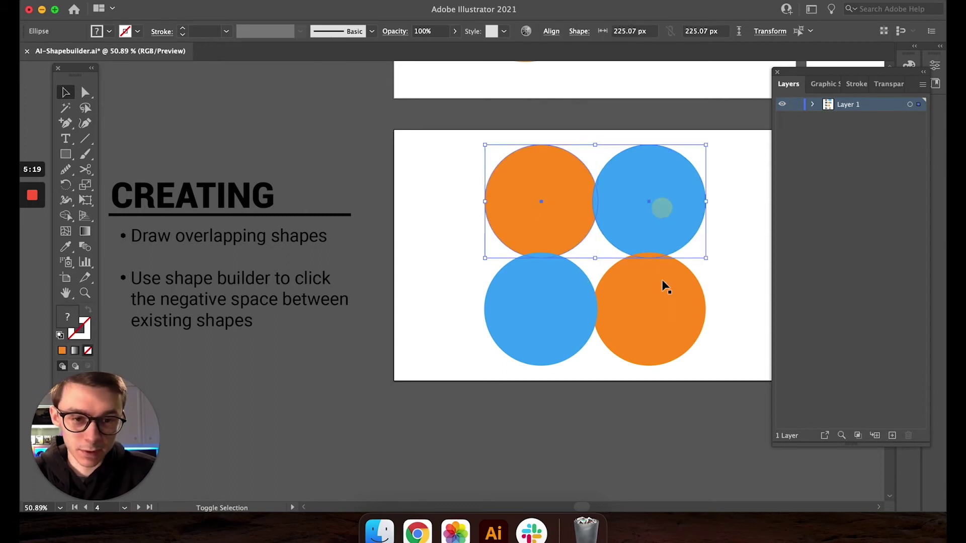
{"action": "left_click", "coordinate": [658, 302], "text": "shift"}
{"action": "left_click", "coordinate": [569, 308], "text": "shift"}
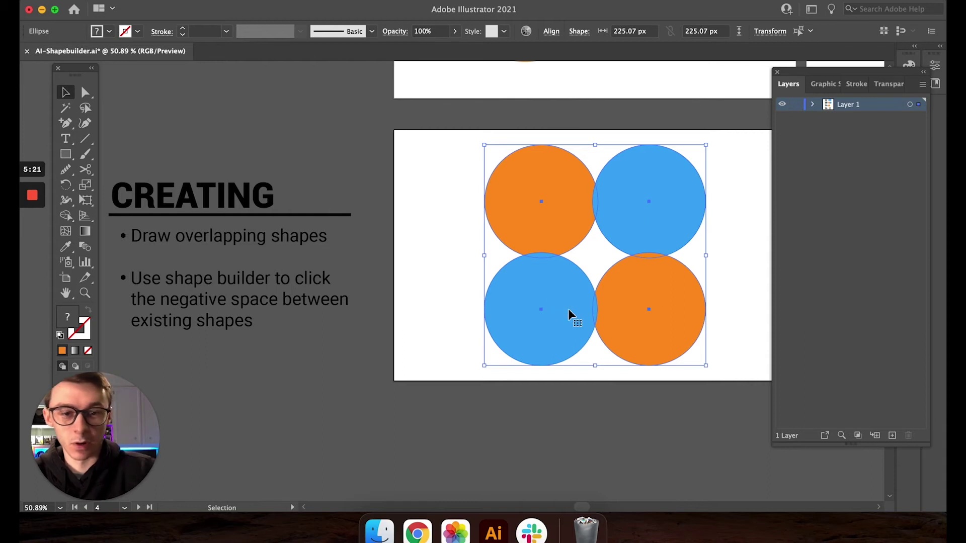
{"action": "left_click", "coordinate": [66, 216]}
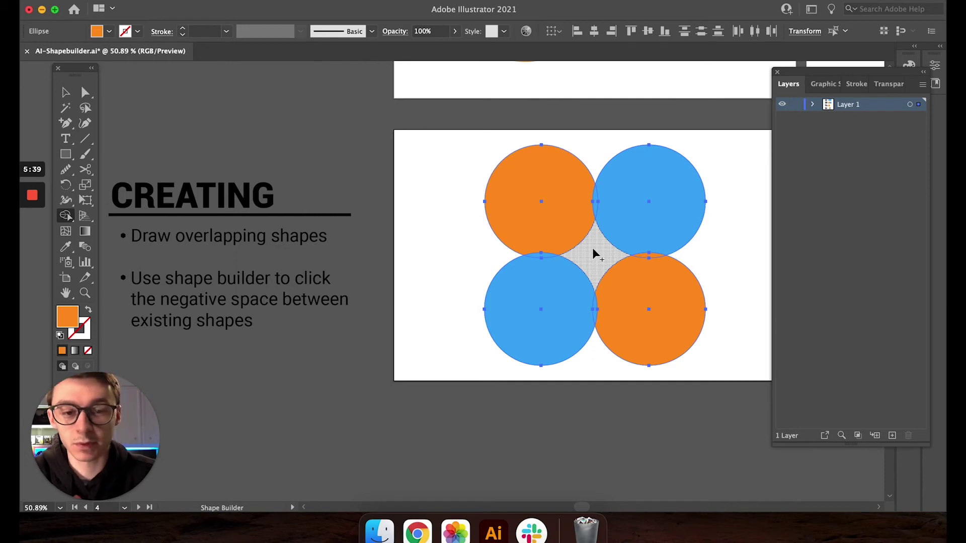
{"action": "scroll", "coordinate": [593, 247], "scroll_direction": "up", "scroll_amount": 1}
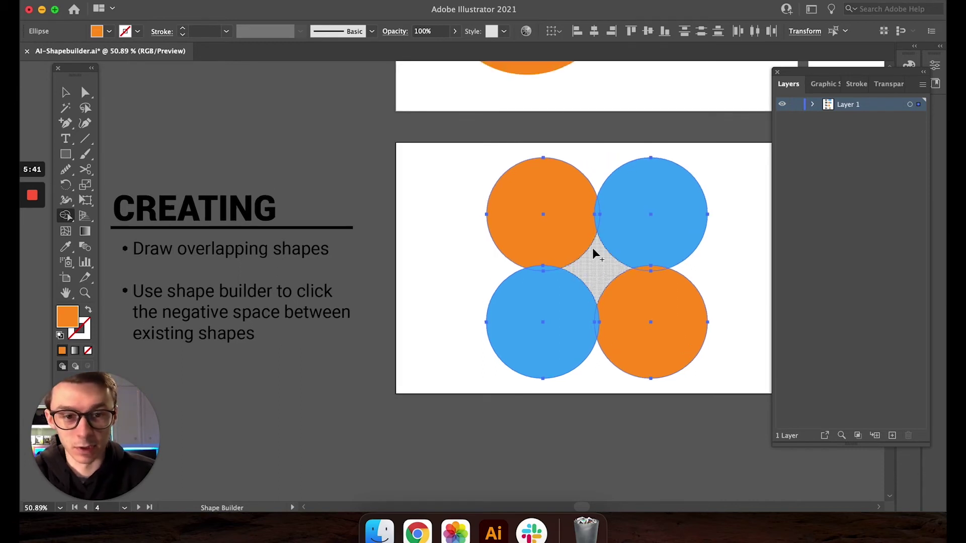
{"action": "scroll", "coordinate": [578, 244], "scroll_direction": "down", "scroll_amount": 2}
{"action": "scroll", "coordinate": [577, 244], "scroll_direction": "right", "scroll_amount": 1}
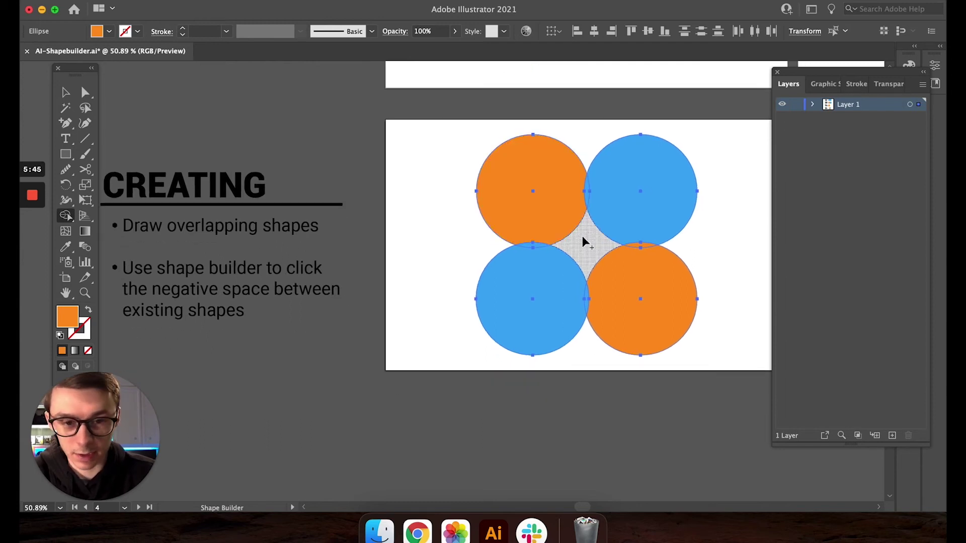
{"action": "left_click", "coordinate": [582, 241]}
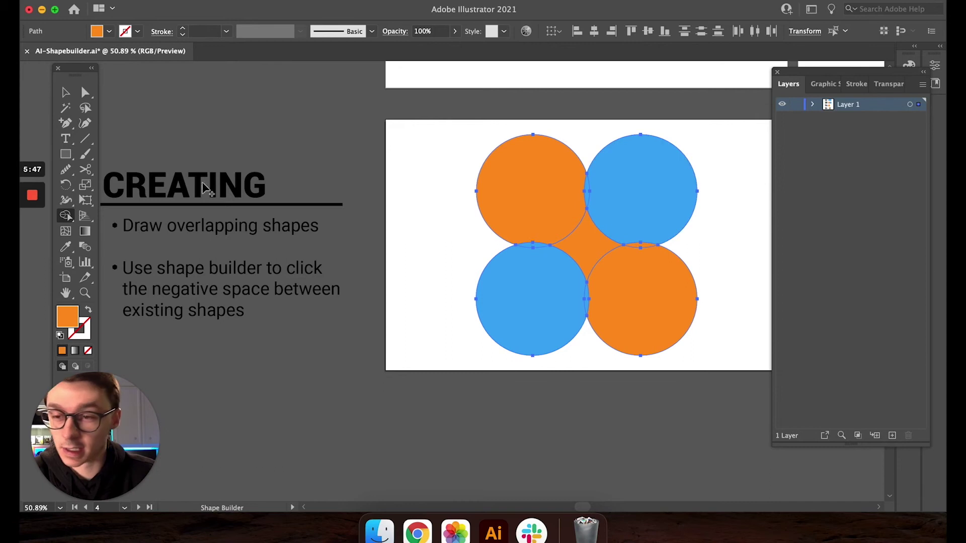
{"action": "left_click", "coordinate": [65, 92]}
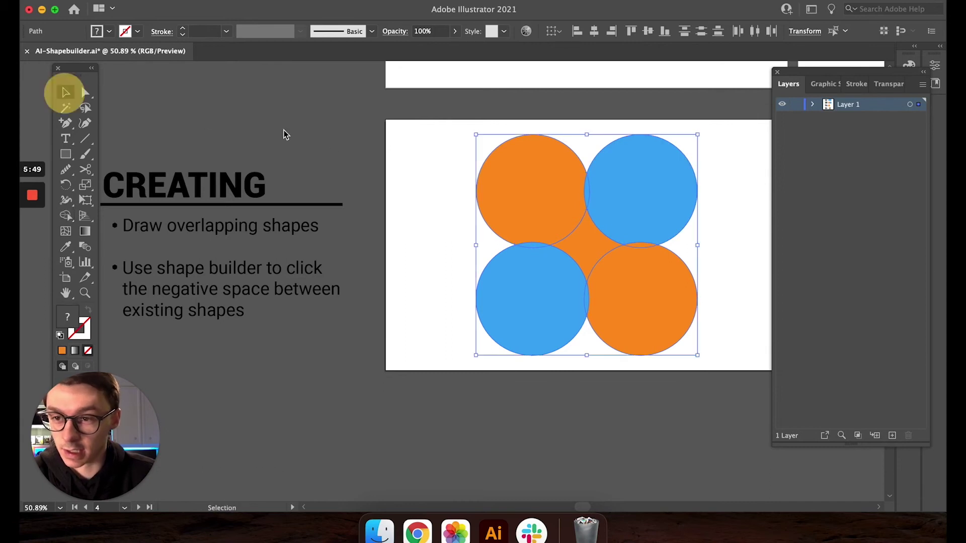
Delete the two orange and two blue circles, then select the remaining orange star to show it.
{"action": "left_click", "coordinate": [432, 171]}
{"action": "left_click", "coordinate": [521, 195]}
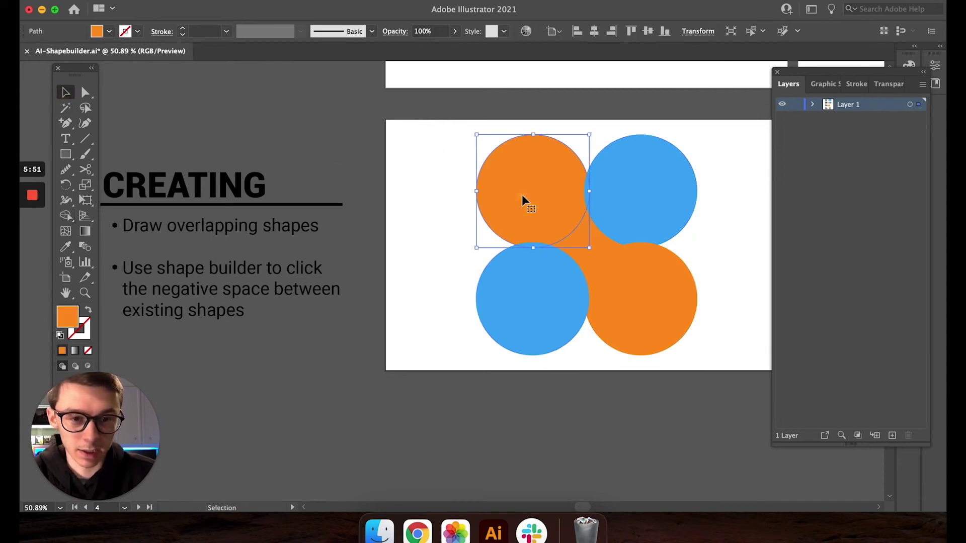
{"action": "key", "text": "Delete"}
{"action": "left_click", "coordinate": [599, 216]}
{"action": "key", "text": "Delete"}
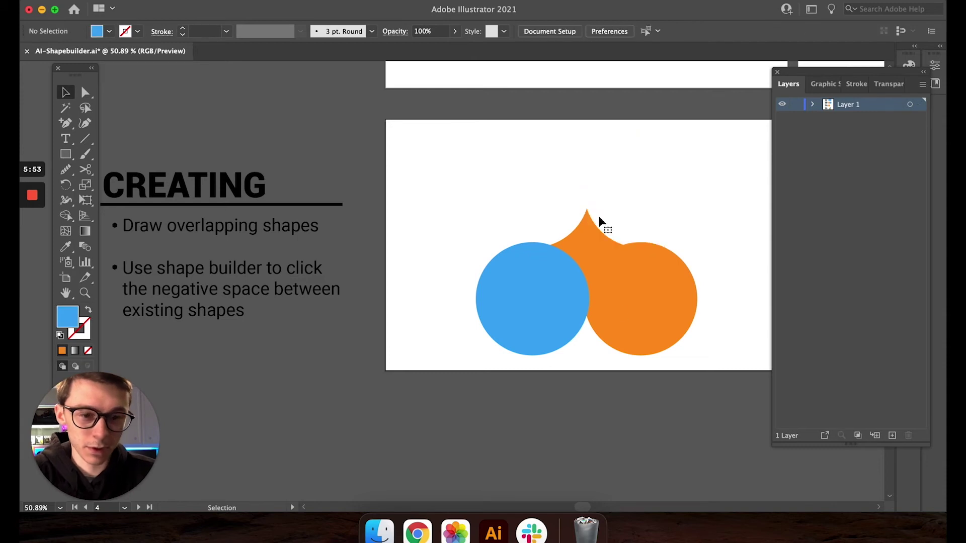
{"action": "left_click", "coordinate": [618, 309]}
{"action": "key", "text": "Delete"}
{"action": "left_click", "coordinate": [550, 321]}
{"action": "key", "text": "Delete"}
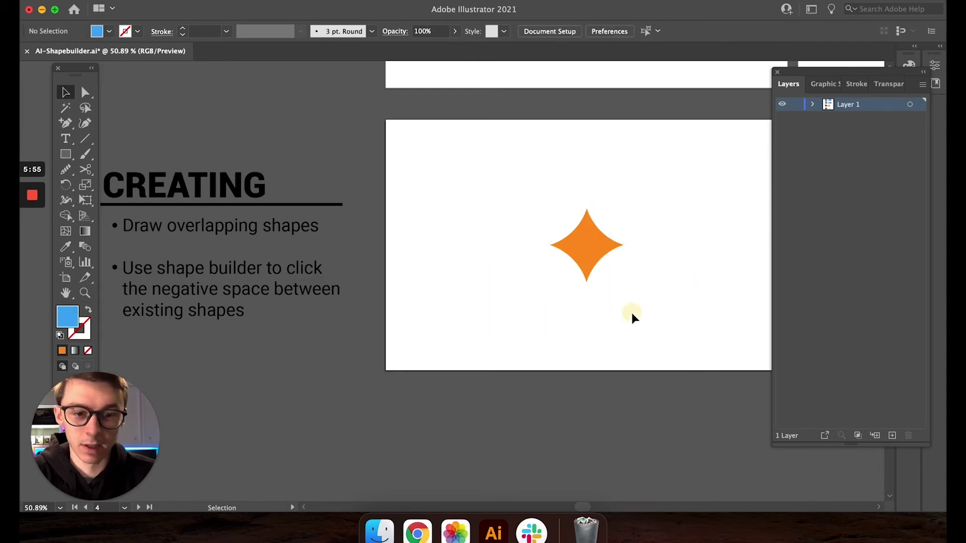
{"action": "left_click", "coordinate": [588, 258]}
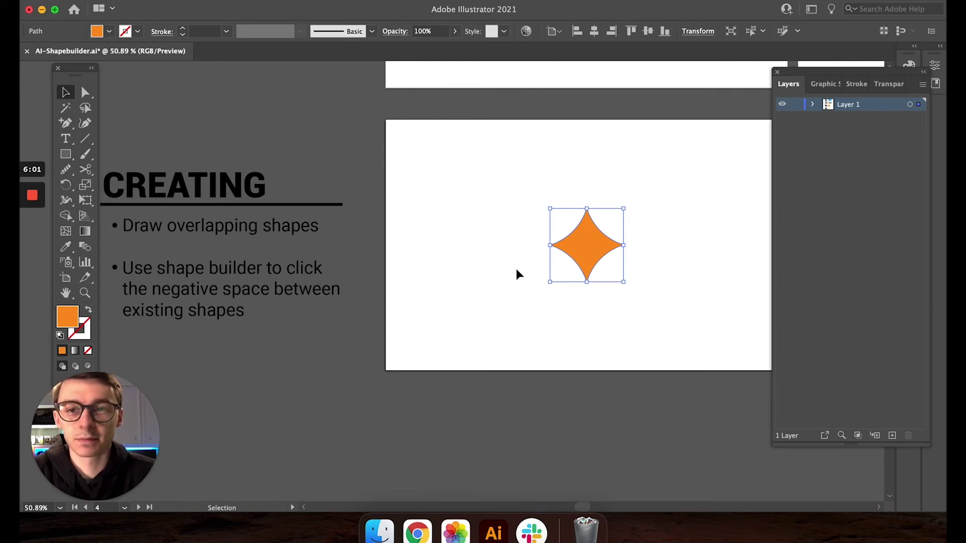
{"action": "left_click", "coordinate": [502, 276]}
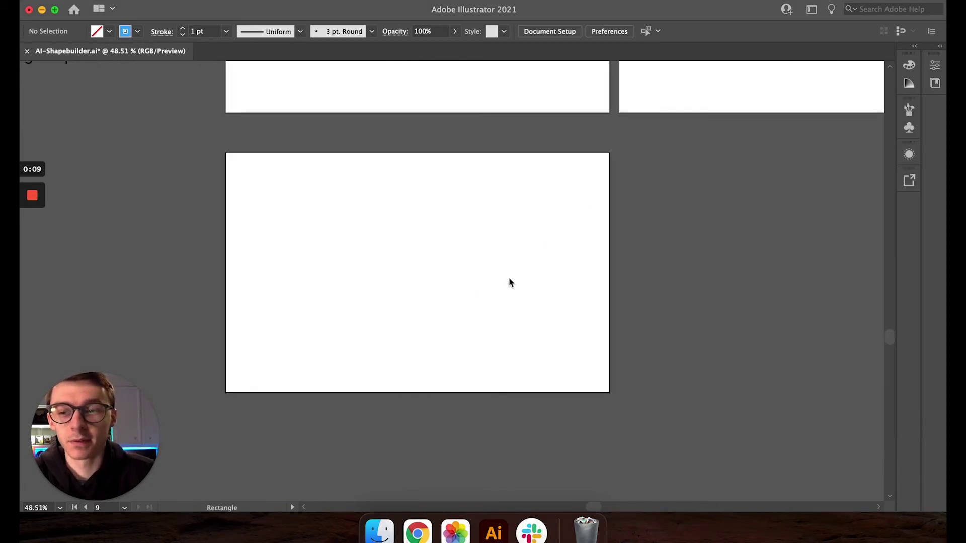
Bring back the hidden panels and draw a wide rectangle in the lower middle of the artboard.
{"action": "key", "text": "Tab"}
{"action": "left_click", "coordinate": [383, 251]}
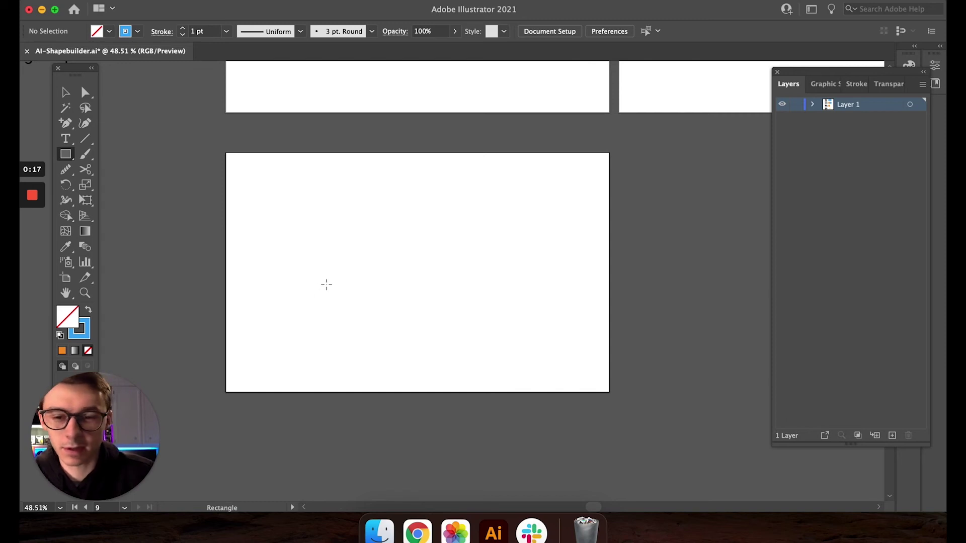
{"action": "left_click_drag", "start_coordinate": [321, 267], "coordinate": [511, 319]}
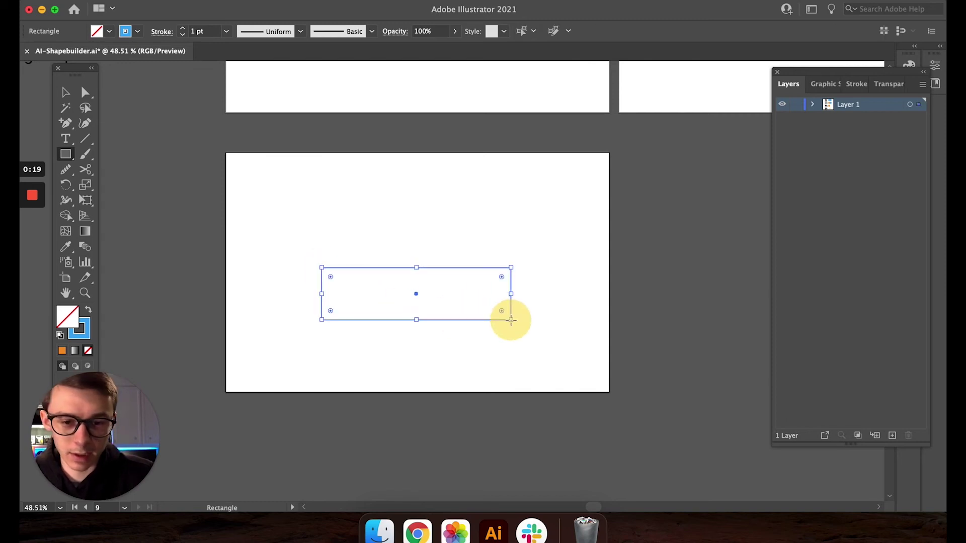
Draw a circle over the rectangle's left end and shift it up and left.
{"action": "left_click_drag", "start_coordinate": [70, 155], "coordinate": [108, 187]}
{"action": "left_click", "coordinate": [319, 197]}
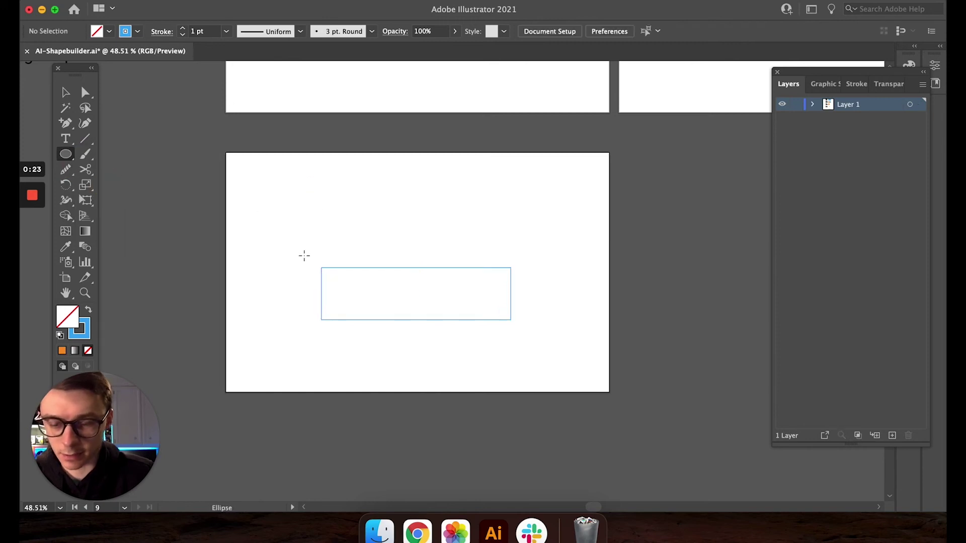
{"action": "left_click_drag", "start_coordinate": [298, 243], "coordinate": [386, 331]}
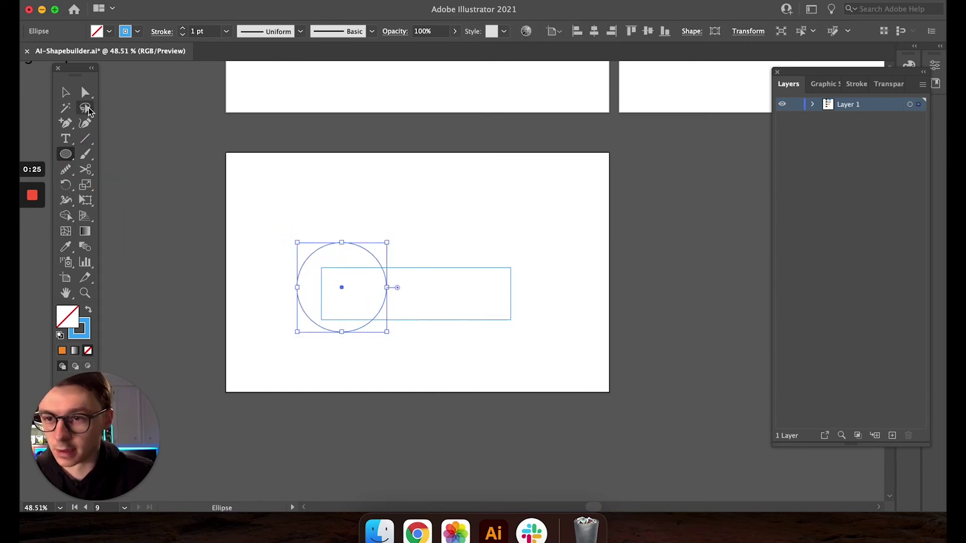
{"action": "left_click", "coordinate": [66, 93]}
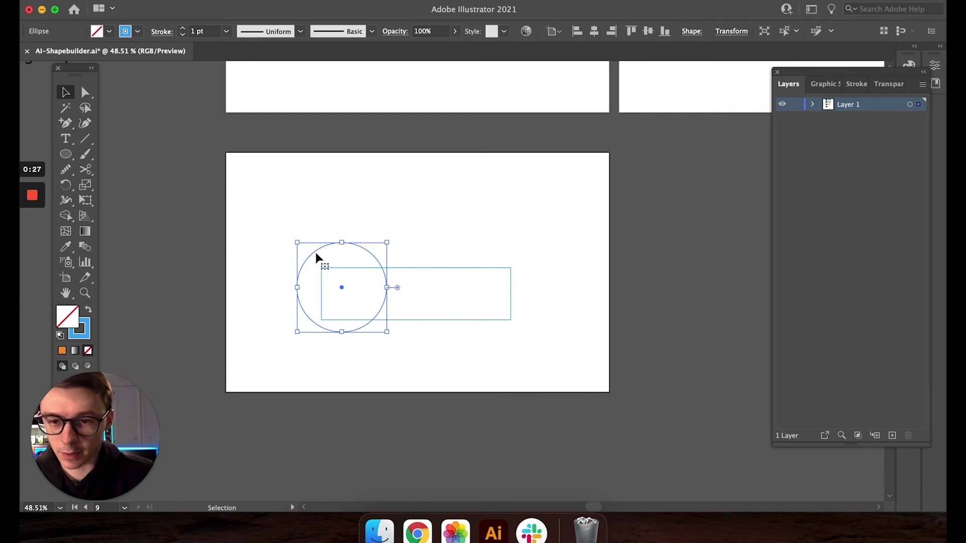
{"action": "left_click_drag", "start_coordinate": [316, 255], "coordinate": [298, 242]}
Add a larger second circle, then copy it, shrink the copy, and place it over the rectangle's right end.
{"action": "left_click_drag", "start_coordinate": [379, 227], "coordinate": [460, 176]}
{"action": "key", "text": "ctrl+c"}
{"action": "key", "text": "ctrl+v"}
{"action": "mouse_move", "coordinate": [508, 278]}
{"action": "left_mouse_down"}
{"action": "mouse_move", "coordinate": [518, 295]}
{"action": "mouse_move", "coordinate": [492, 272]}
{"action": "left_mouse_up"}
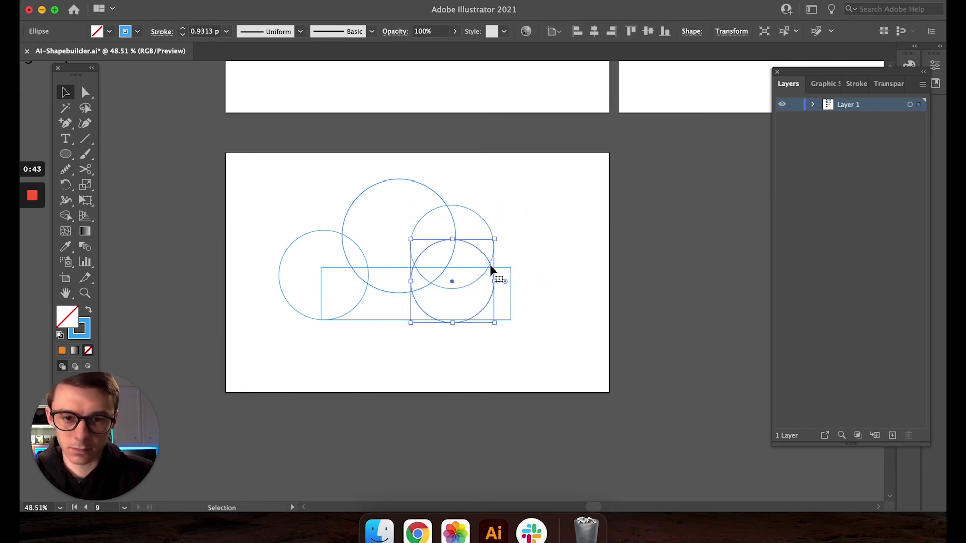
{"action": "left_click_drag", "start_coordinate": [478, 312], "coordinate": [534, 308]}
Select all the cloud shapes and move the whole arrangement lower on the artboard.
{"action": "left_click", "coordinate": [563, 356]}
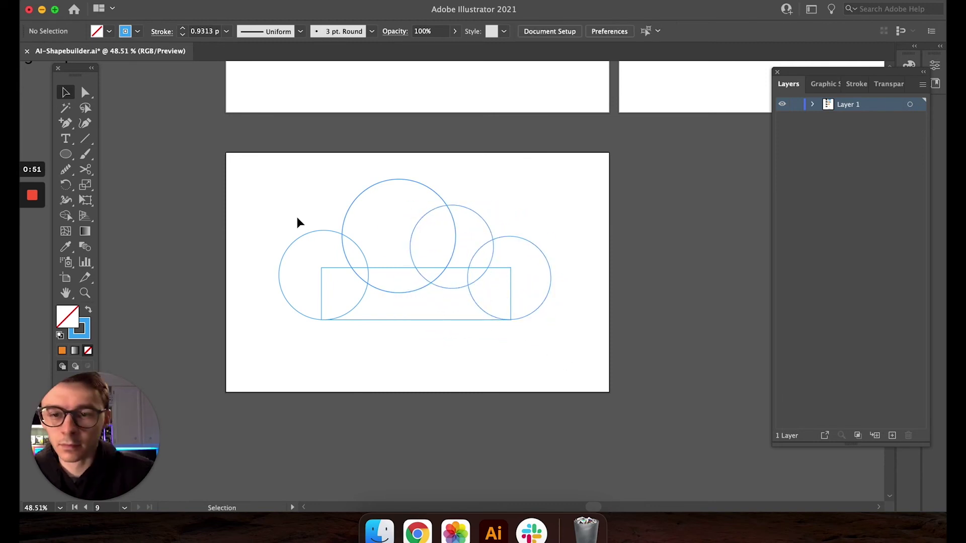
{"action": "key", "text": "ctrl+a"}
{"action": "left_click_drag", "start_coordinate": [398, 179], "coordinate": [401, 202]}
{"action": "left_click", "coordinate": [196, 260]}
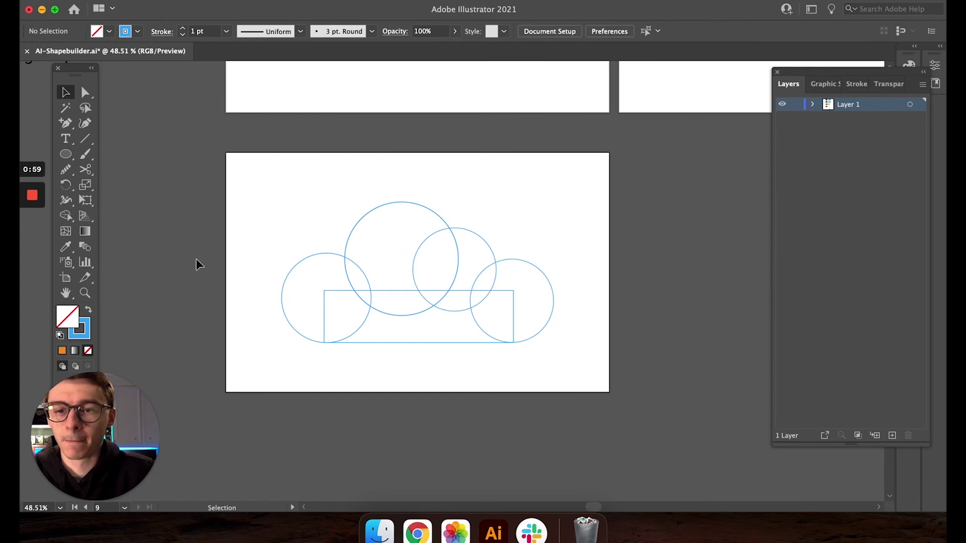
Marquee-select all five cloud shapes and swap their blue outlines into blue fills.
{"action": "left_click_drag", "start_coordinate": [276, 194], "coordinate": [575, 349]}
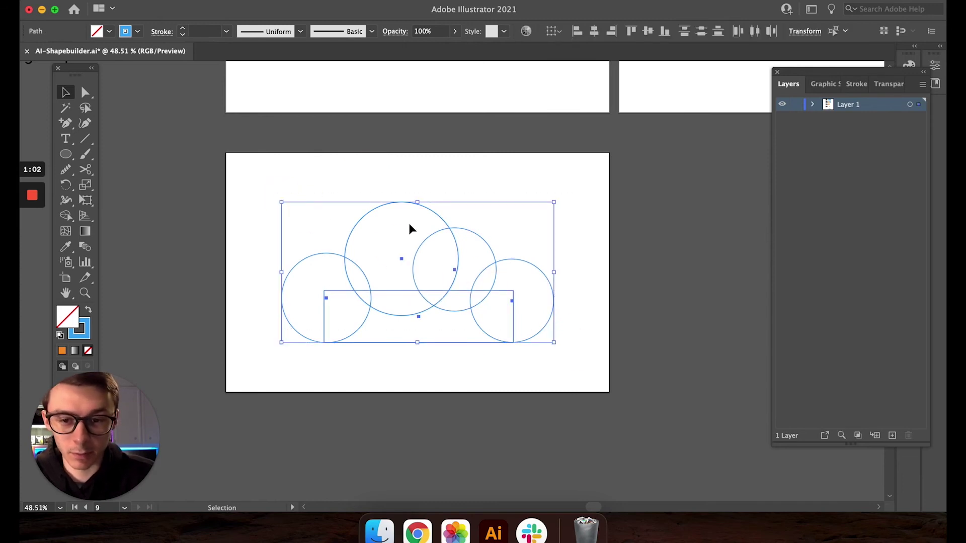
{"action": "left_click", "coordinate": [322, 187]}
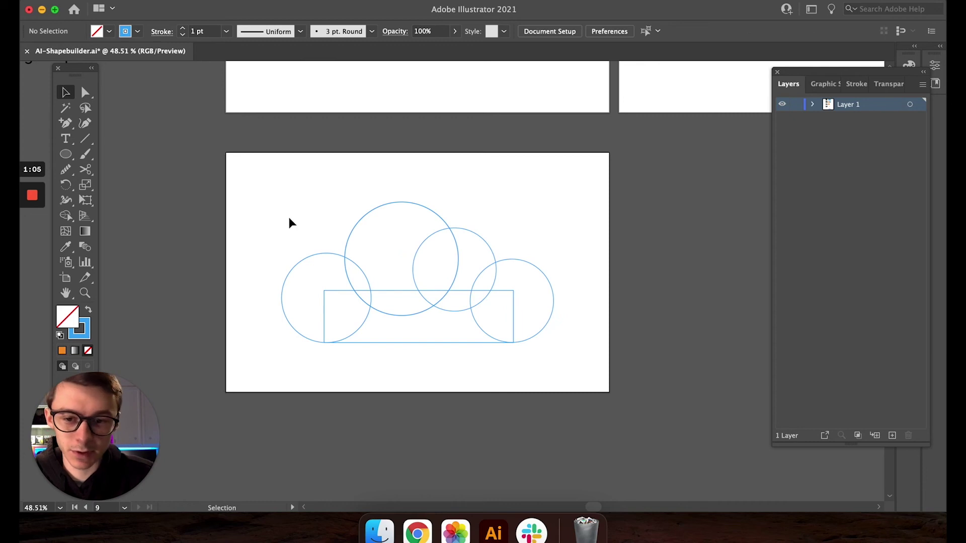
{"action": "left_click_drag", "start_coordinate": [289, 219], "coordinate": [567, 371]}
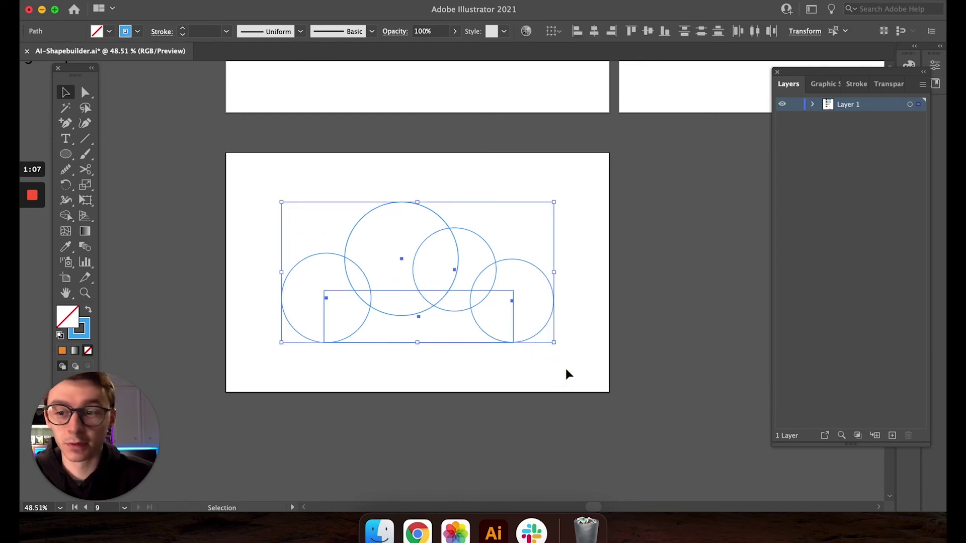
{"action": "left_click", "coordinate": [88, 311]}
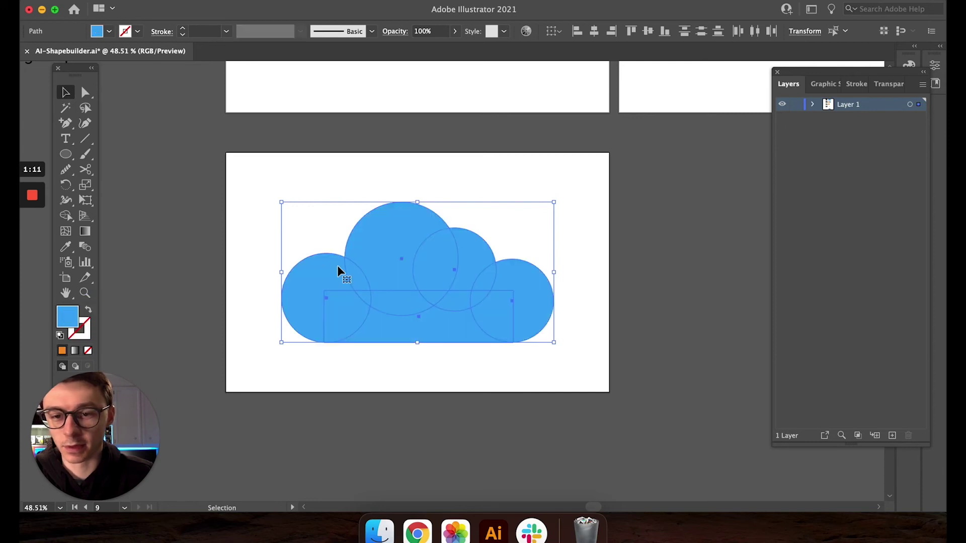
{"action": "left_click", "coordinate": [553, 187]}
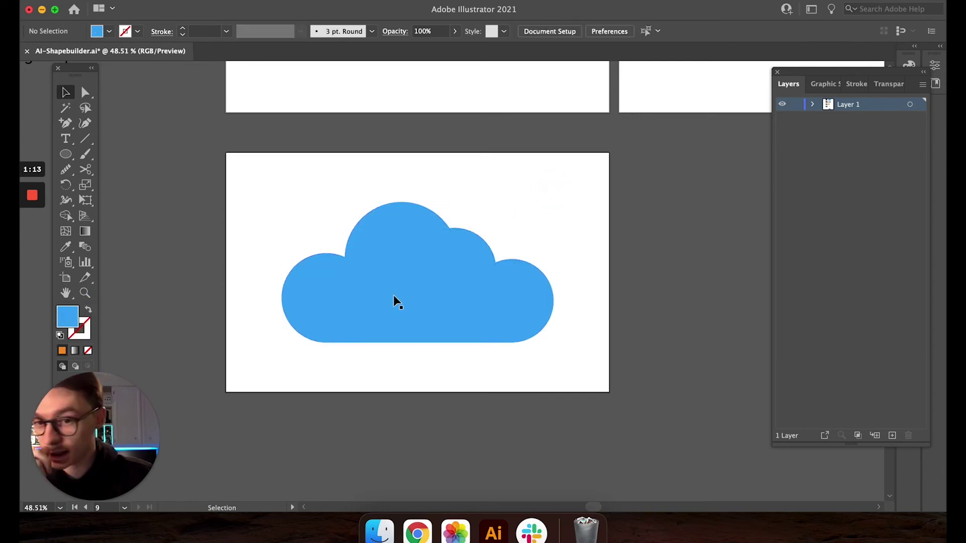
Select the cloud's circles and bottom rectangle one by one, then deselect them.
{"action": "left_click", "coordinate": [313, 284]}
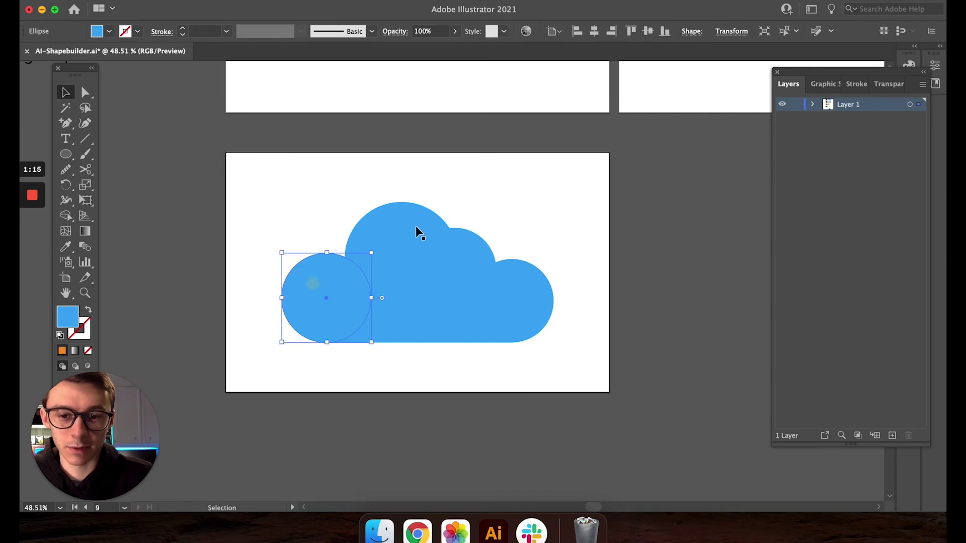
{"action": "left_click", "coordinate": [412, 224]}
{"action": "left_click", "coordinate": [406, 327], "text": "shift"}
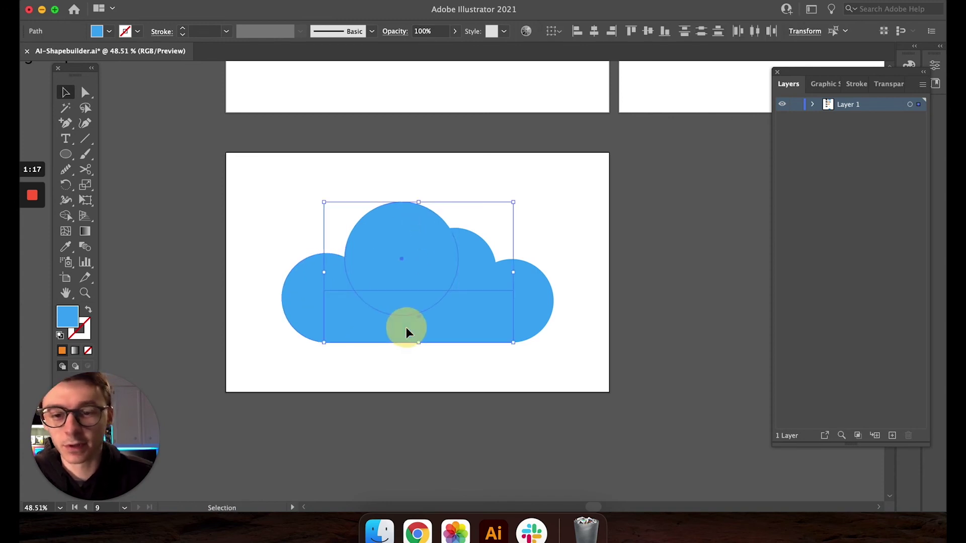
{"action": "left_click", "coordinate": [309, 290], "text": "shift"}
{"action": "left_click", "coordinate": [475, 259], "text": "shift"}
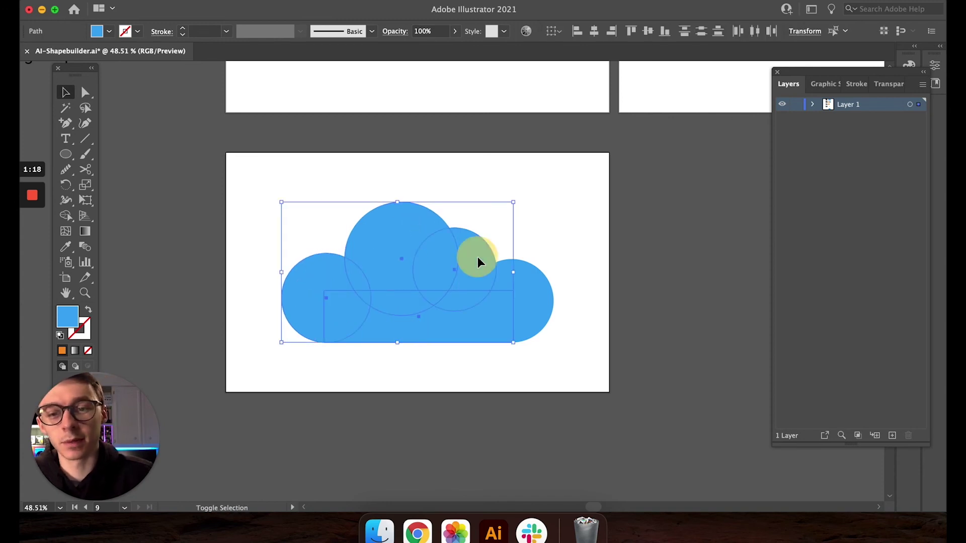
{"action": "left_click", "coordinate": [539, 285], "text": "shift"}
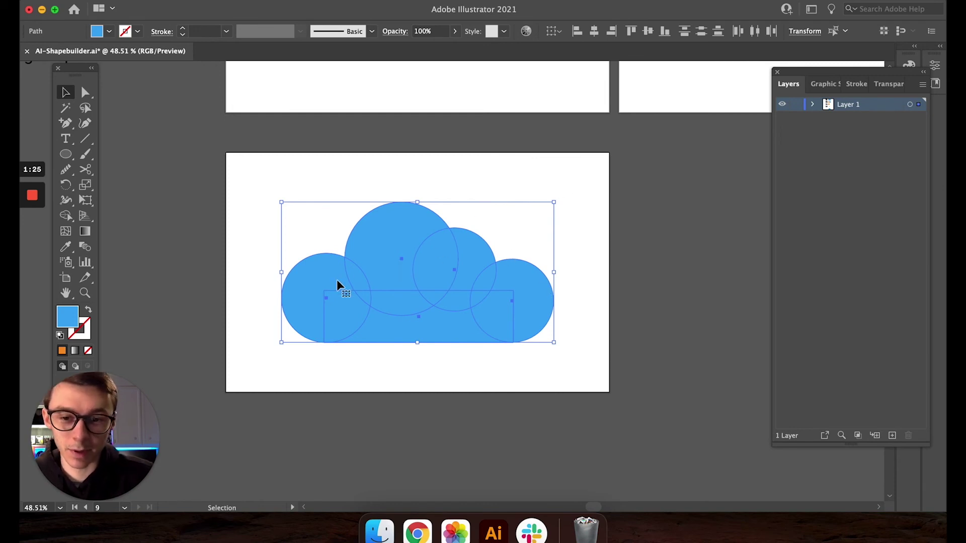
{"action": "left_click", "coordinate": [512, 180]}
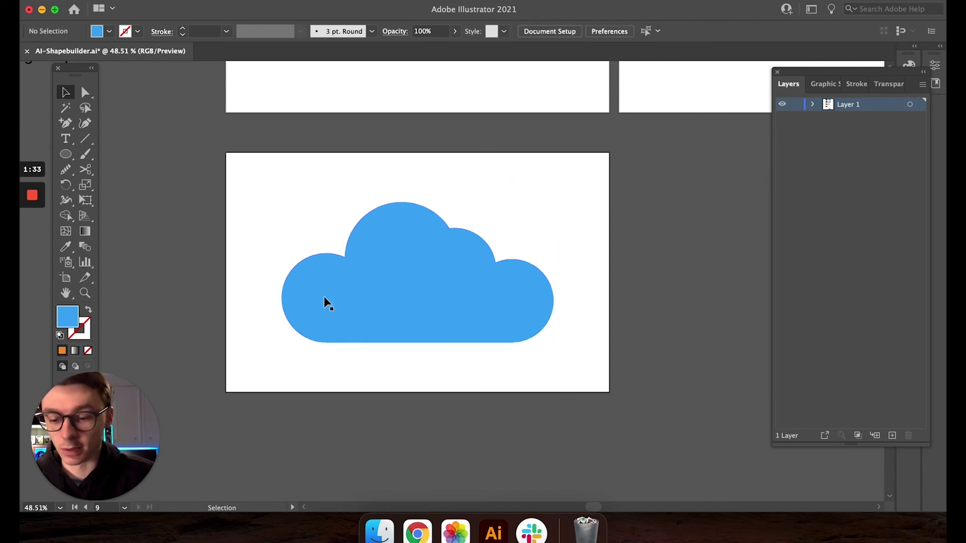
Marquee-select the cloud shapes and sweep Shape Builder across every region to fuse them into one path.
{"action": "left_click_drag", "start_coordinate": [257, 243], "coordinate": [585, 351]}
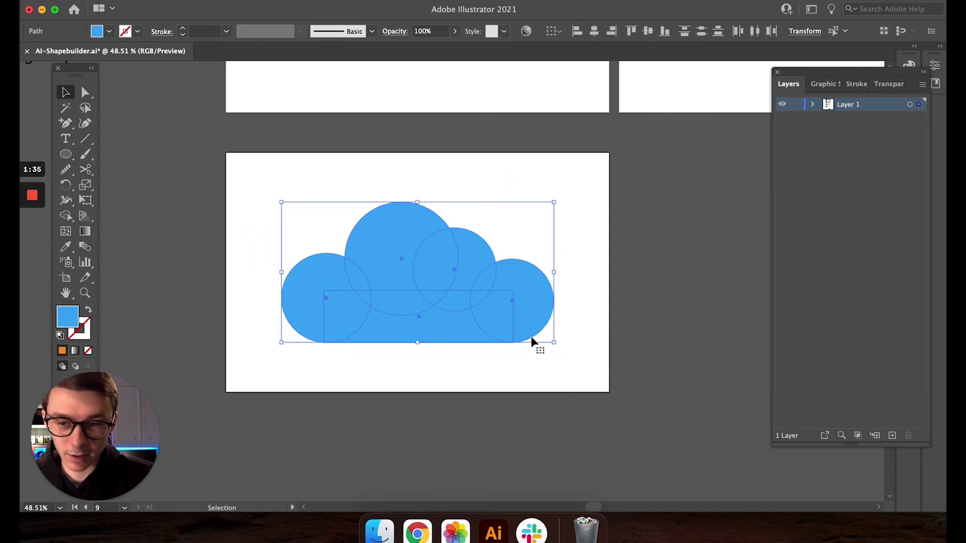
{"action": "left_click", "coordinate": [65, 216]}
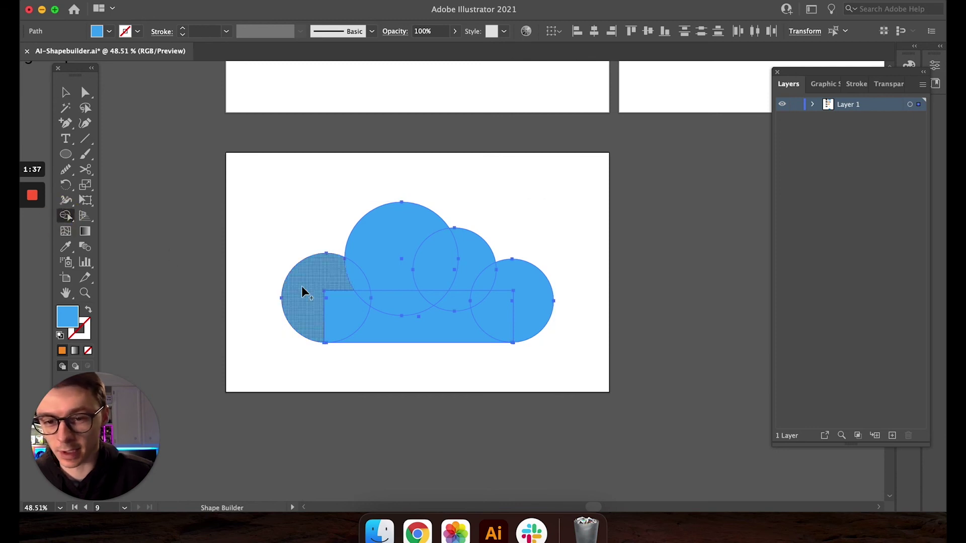
{"action": "mouse_move", "coordinate": [307, 289]}
{"action": "left_mouse_down"}
{"action": "mouse_move", "coordinate": [359, 322]}
{"action": "mouse_move", "coordinate": [386, 323]}
{"action": "mouse_move", "coordinate": [358, 299]}
{"action": "mouse_move", "coordinate": [356, 280]}
{"action": "mouse_move", "coordinate": [371, 262]}
{"action": "mouse_move", "coordinate": [440, 283]}
{"action": "mouse_move", "coordinate": [463, 271]}
{"action": "mouse_move", "coordinate": [444, 311]}
{"action": "mouse_move", "coordinate": [427, 298]}
{"action": "mouse_move", "coordinate": [470, 281]}
{"action": "mouse_move", "coordinate": [488, 286]}
{"action": "mouse_move", "coordinate": [482, 319]}
{"action": "mouse_move", "coordinate": [467, 317]}
{"action": "mouse_move", "coordinate": [503, 293]}
{"action": "left_mouse_up"}
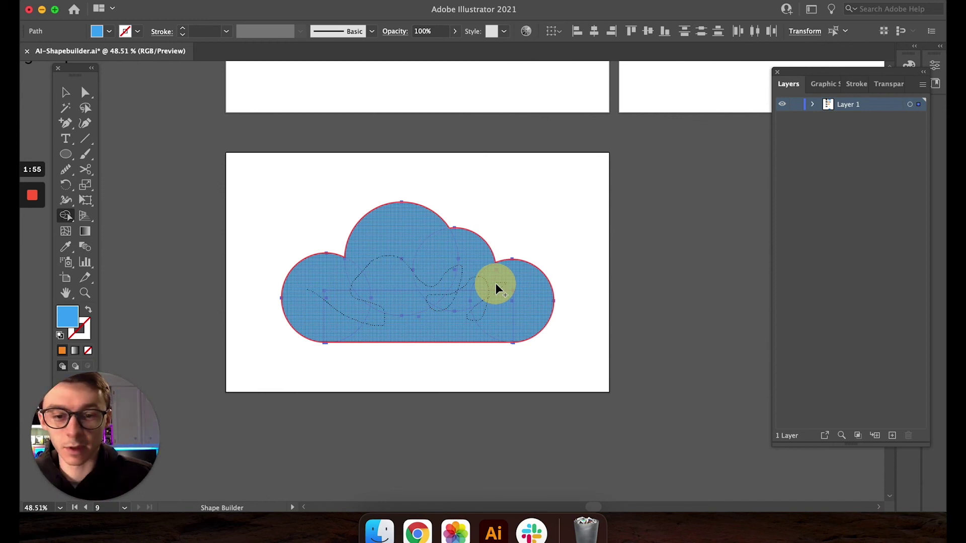
{"action": "left_click", "coordinate": [496, 285]}
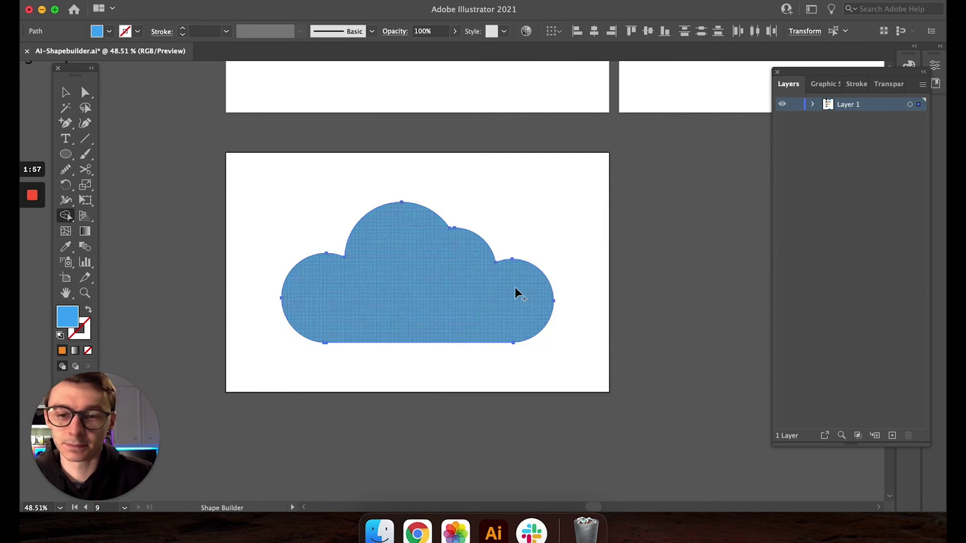
{"action": "left_click", "coordinate": [312, 202]}
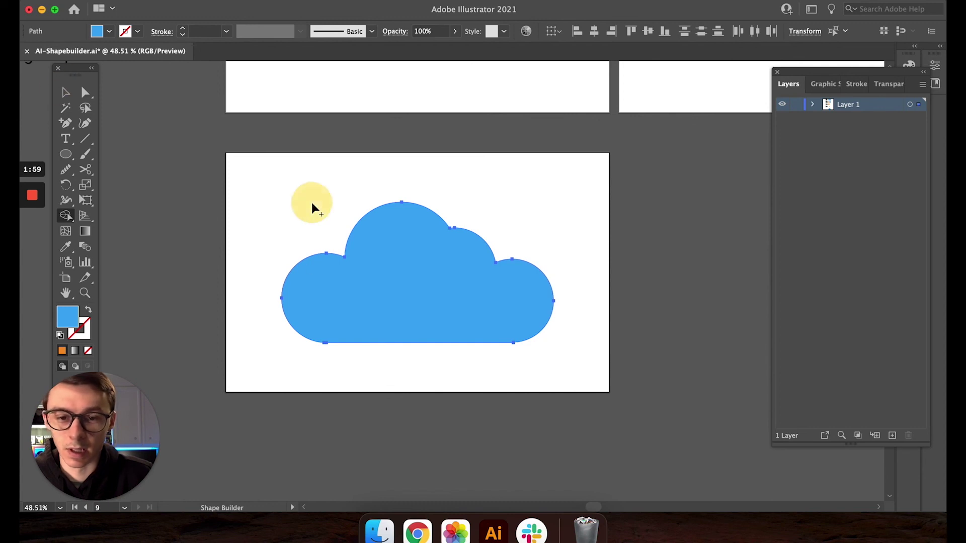
With Direct Selection, drag the live corner widgets to round the cloud's inner notches.
{"action": "left_click", "coordinate": [86, 92]}
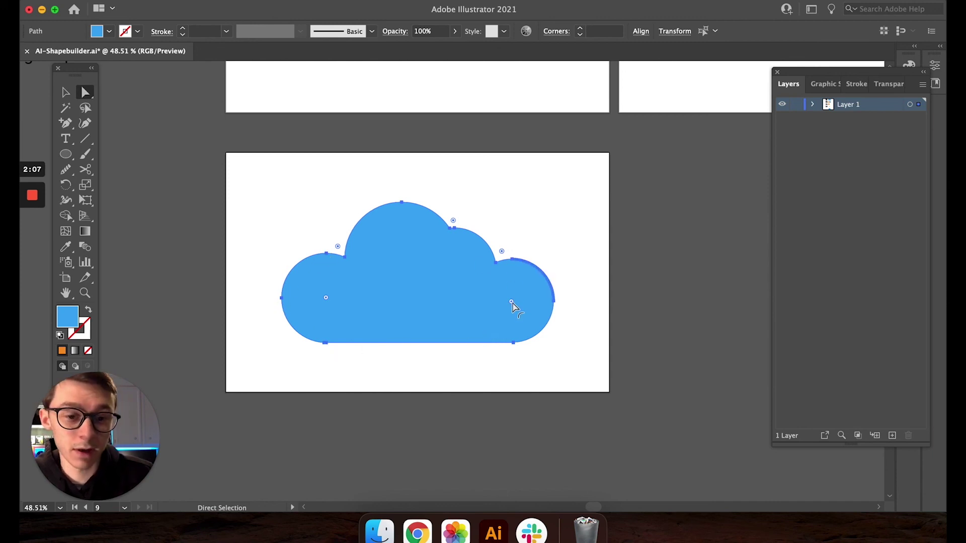
{"action": "left_click_drag", "start_coordinate": [511, 303], "coordinate": [484, 291]}
{"action": "mouse_move", "coordinate": [502, 251]}
{"action": "left_mouse_down"}
{"action": "mouse_move", "coordinate": [511, 233]}
{"action": "mouse_move", "coordinate": [503, 259]}
{"action": "mouse_move", "coordinate": [500, 248]}
{"action": "mouse_move", "coordinate": [517, 237]}
{"action": "mouse_move", "coordinate": [503, 252]}
{"action": "left_mouse_up"}
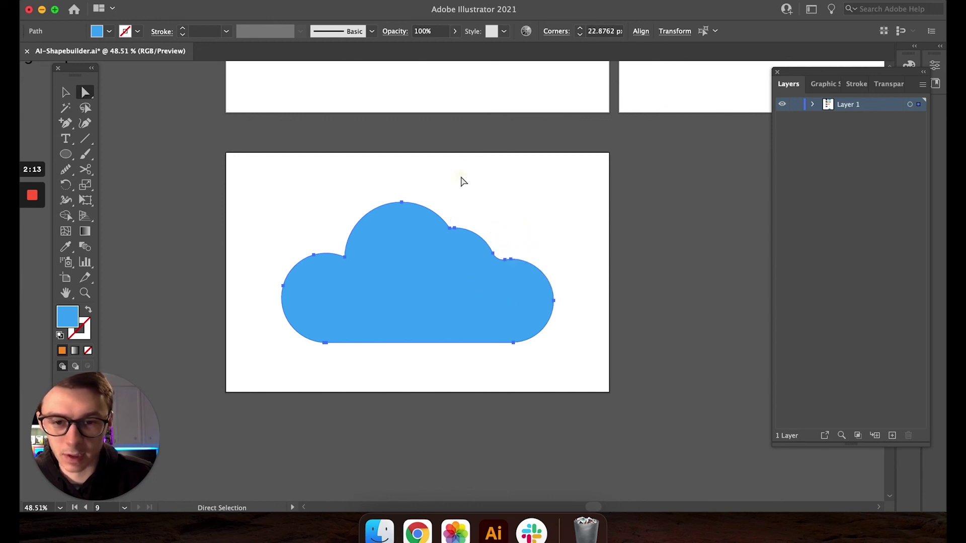
{"action": "left_click", "coordinate": [463, 181]}
Return to the Selection tool, select the whole merged cloud to check it, then deselect.
{"action": "left_click", "coordinate": [65, 92]}
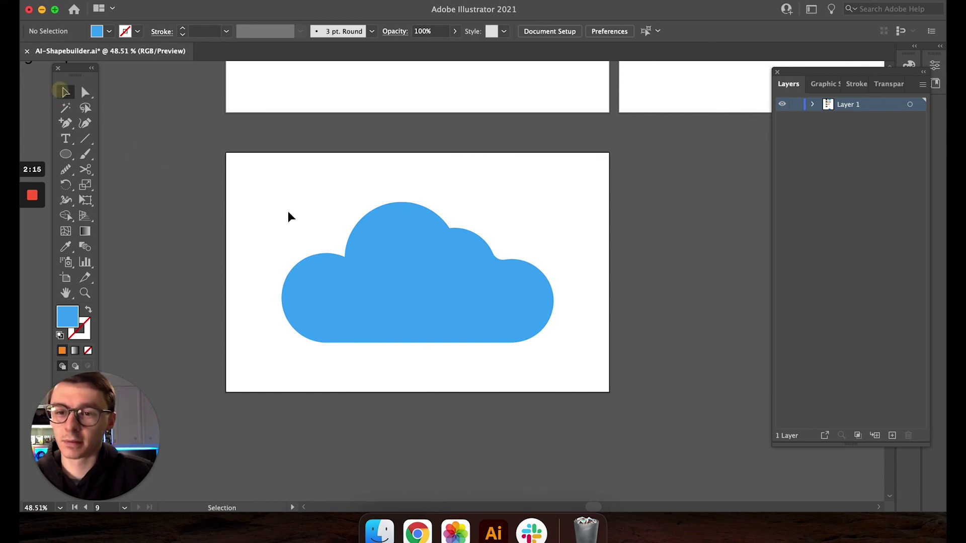
{"action": "left_click", "coordinate": [288, 210]}
{"action": "left_click", "coordinate": [385, 285]}
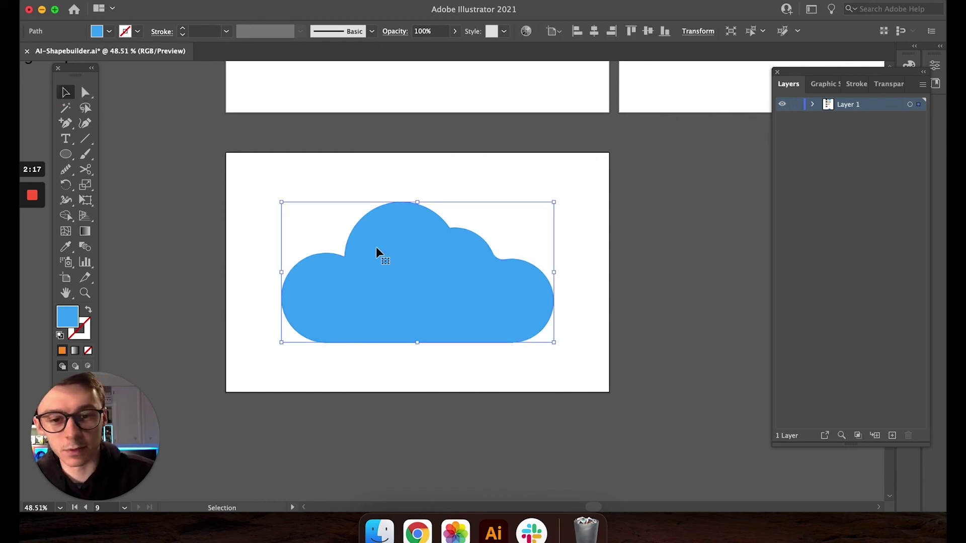
{"action": "left_click", "coordinate": [380, 253]}
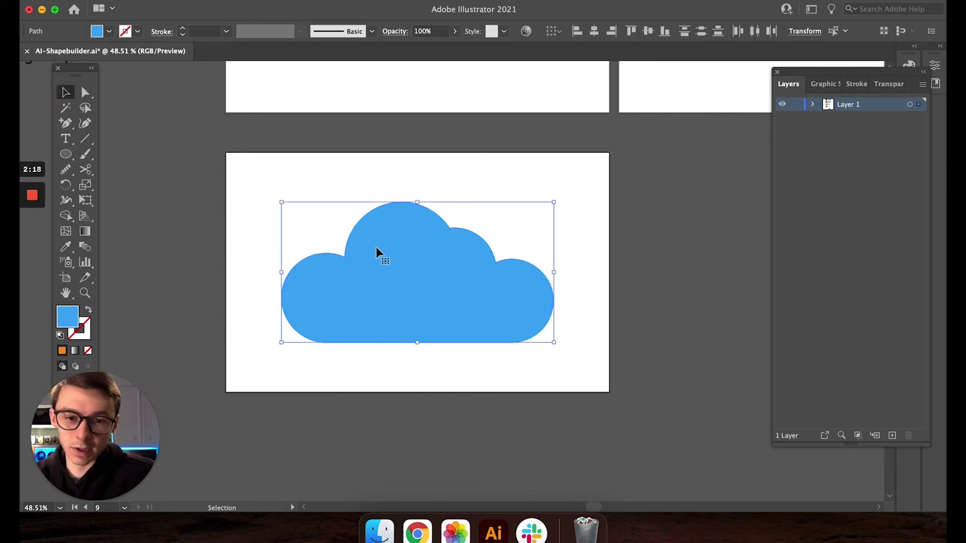
{"action": "left_click", "coordinate": [522, 188]}
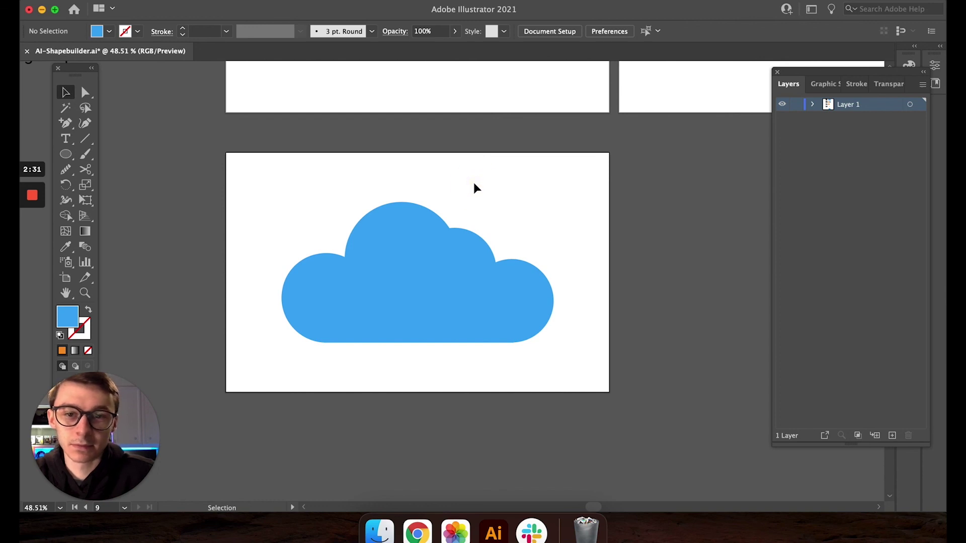
{"action": "scroll", "coordinate": [476, 188], "scroll_direction": "up", "scroll_amount": 2}
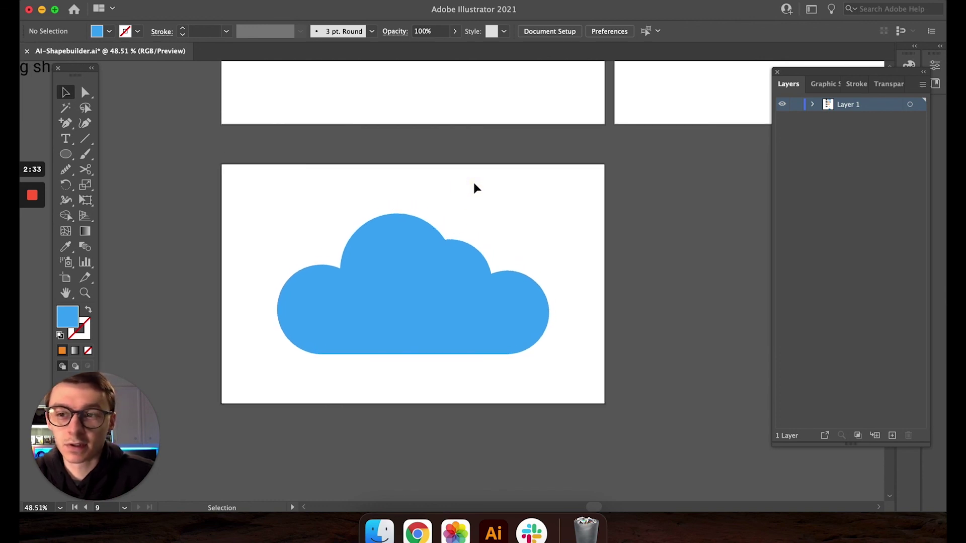
{"action": "scroll", "coordinate": [476, 188], "scroll_direction": "left", "scroll_amount": 2}
{"action": "scroll", "coordinate": [475, 188], "scroll_direction": "up", "scroll_amount": 1}
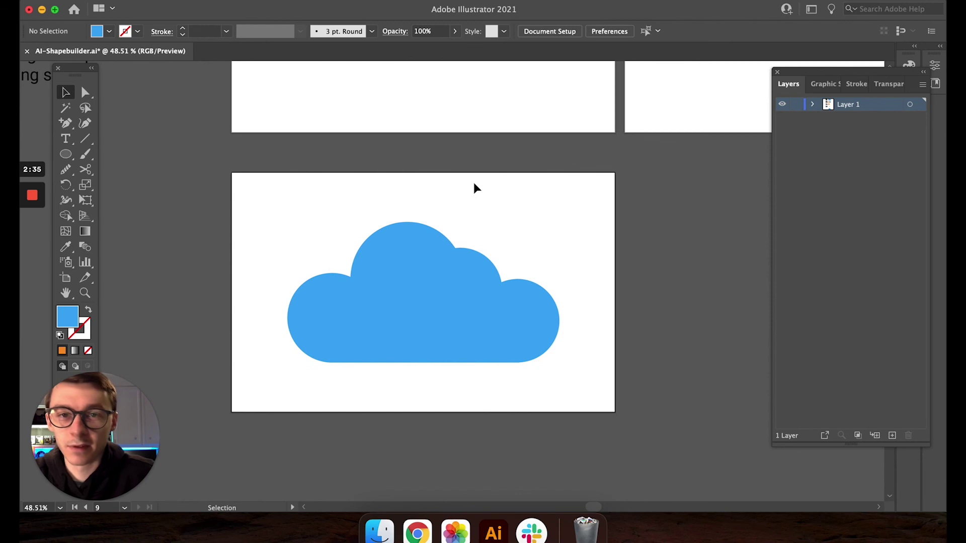